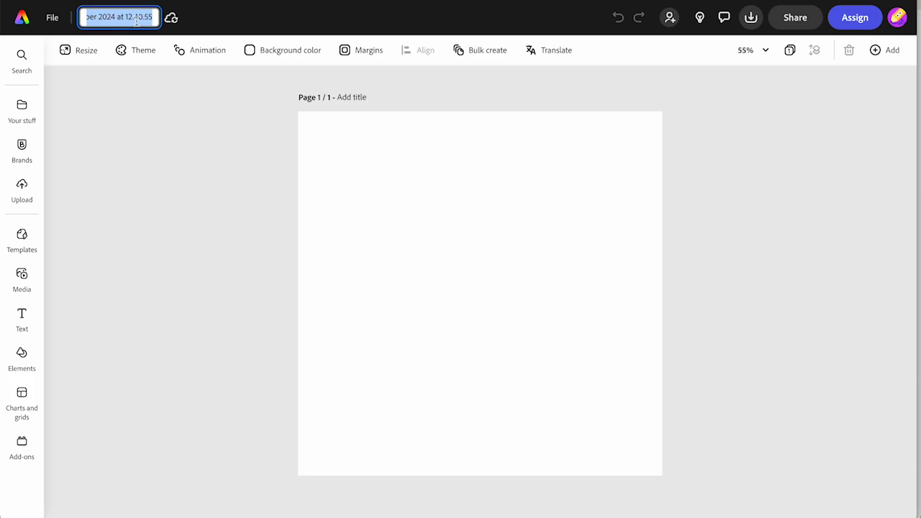
- Rename the file as Tartan
{"action": "type", "text": "Tartan"}
{"action": "key", "text": "Return"}
- Add a solid black square from the rectangle shapes to the blank page
{"action": "left_click", "coordinate": [22, 356]}
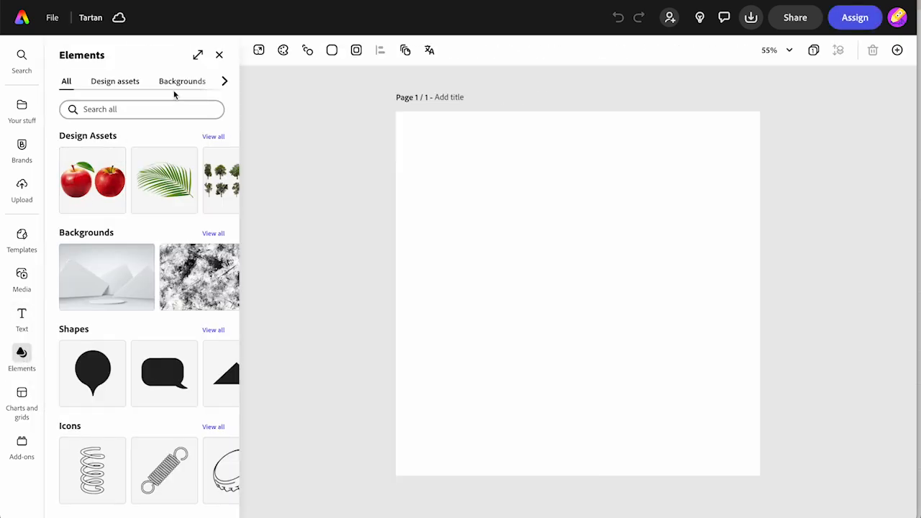
{"action": "left_click", "coordinate": [224, 82]}
{"action": "left_click", "coordinate": [172, 85]}
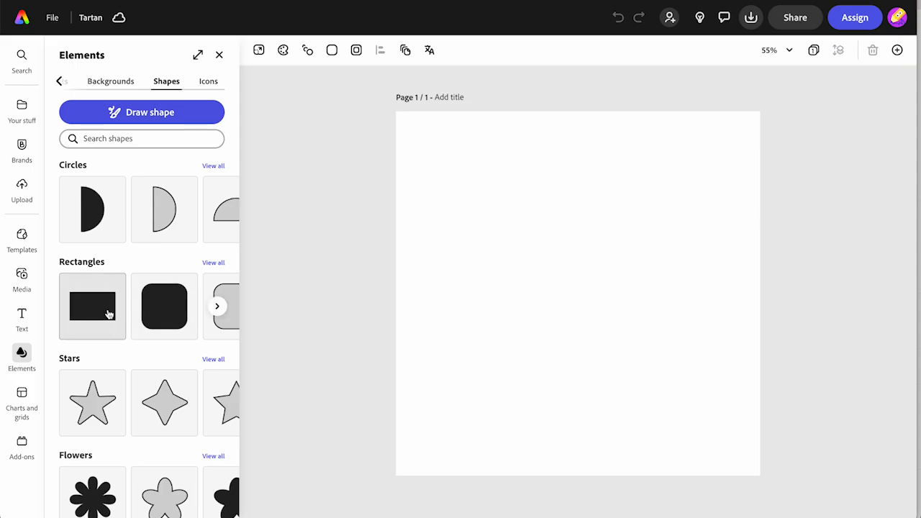
{"action": "scroll", "coordinate": [140, 318], "scroll_direction": "right", "scroll_amount": 3}
{"action": "left_click", "coordinate": [173, 313]}
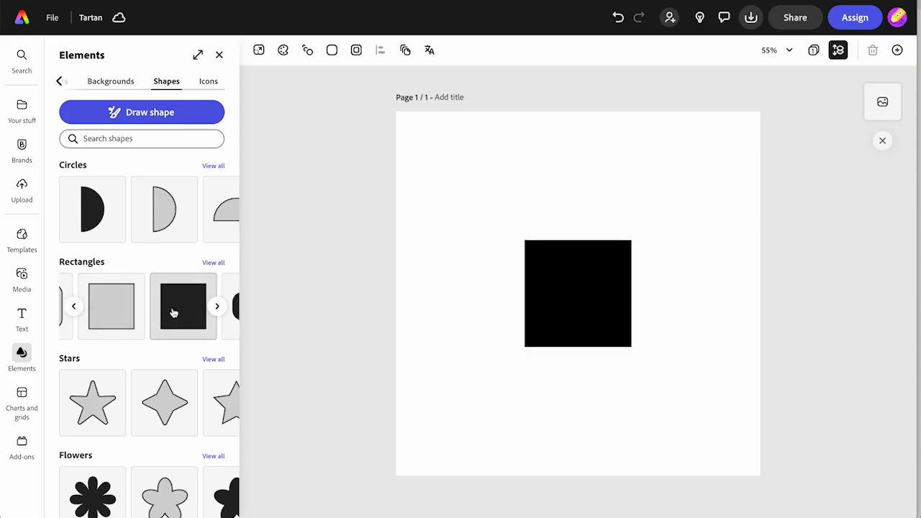
- Move the black square into the page's upper-left corner and enlarge it to cover a quarter of the page
{"action": "left_click", "coordinate": [551, 294]}
{"action": "left_click_drag", "start_coordinate": [551, 294], "coordinate": [424, 163]}
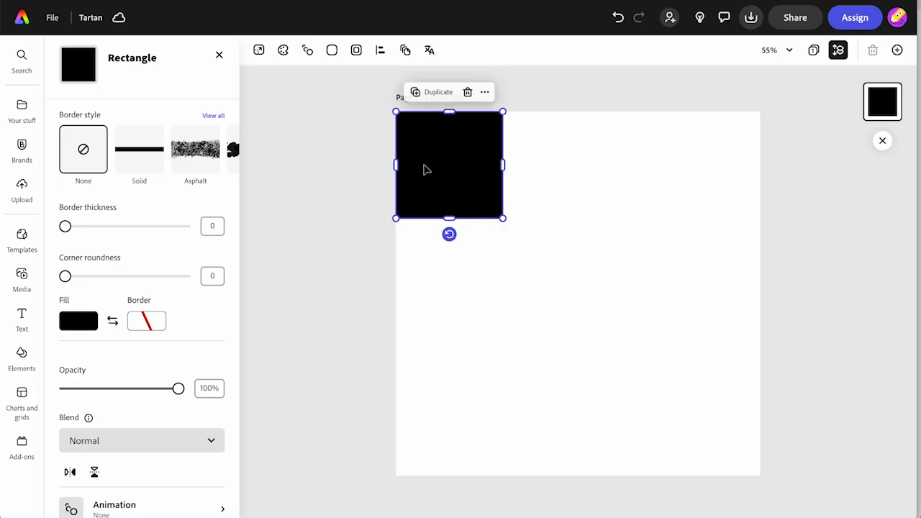
{"action": "left_click_drag", "start_coordinate": [502, 217], "coordinate": [589, 291]}
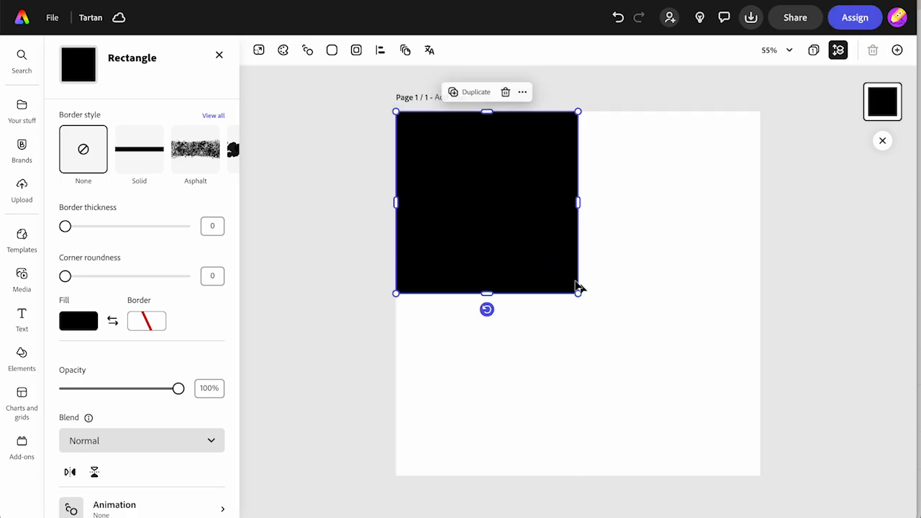
- Fill the square with the custom green #0DA114
{"action": "left_click", "coordinate": [82, 324]}
{"action": "left_click", "coordinate": [157, 265]}
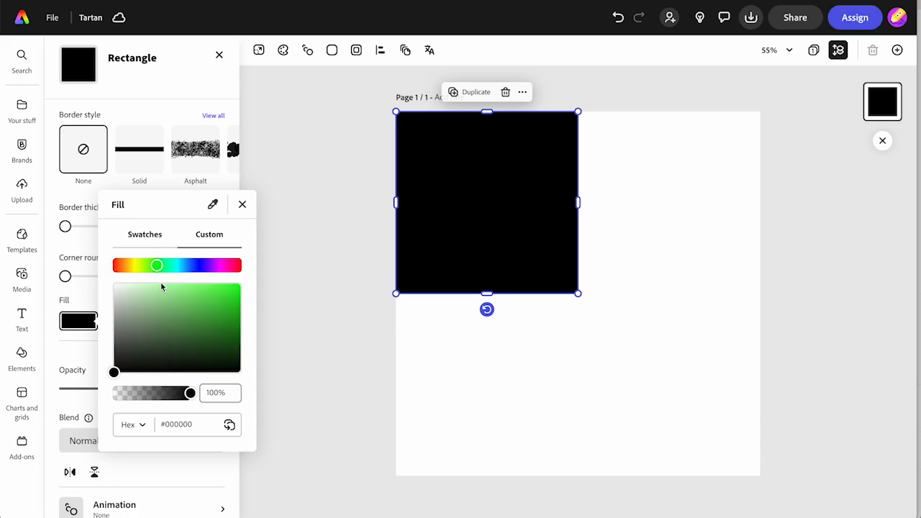
{"action": "left_click", "coordinate": [212, 329]}
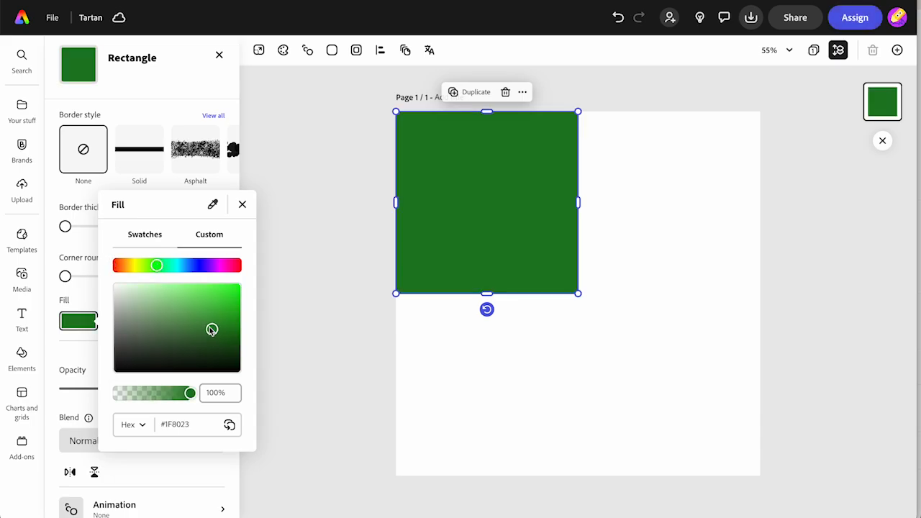
{"action": "left_click_drag", "start_coordinate": [211, 330], "coordinate": [232, 318]}
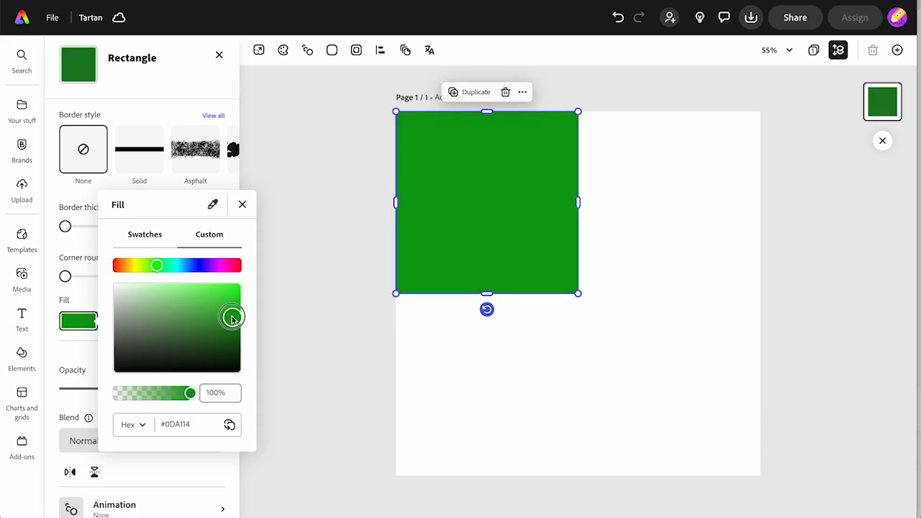
{"action": "left_click", "coordinate": [242, 205]}
{"action": "left_click", "coordinate": [359, 355]}
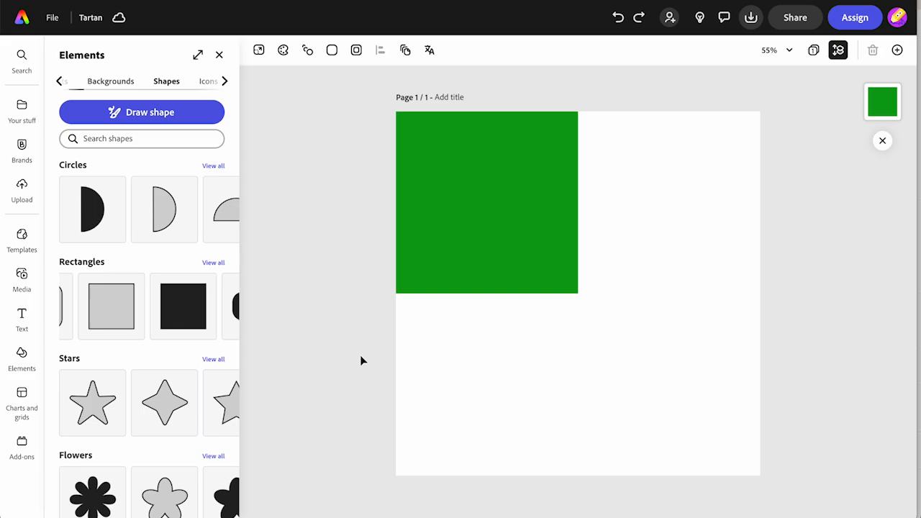
- Duplicate the green square and place the copy in the upper-right quarter of the page
{"action": "left_click", "coordinate": [526, 279]}
{"action": "mouse_move", "coordinate": [578, 292]}
{"action": "left_mouse_down"}
{"action": "mouse_move", "coordinate": [590, 307]}
{"action": "mouse_move", "coordinate": [578, 293]}
{"action": "left_mouse_up"}
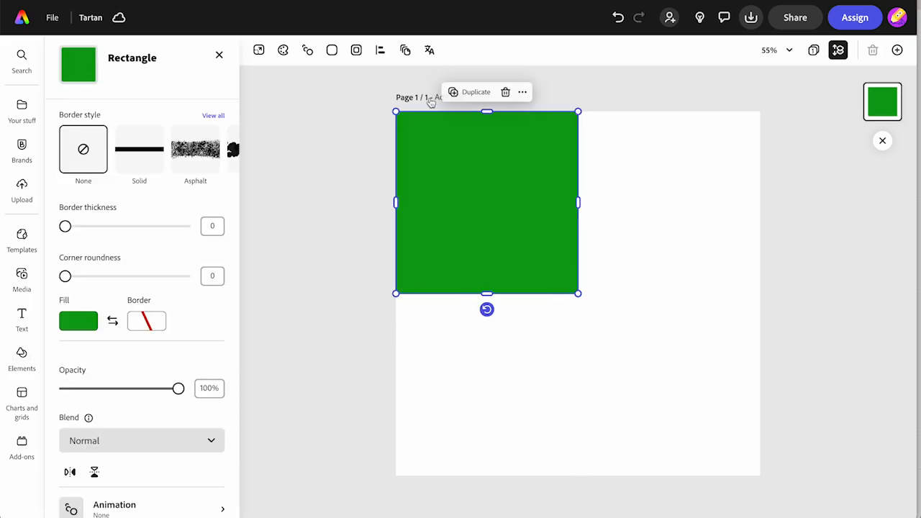
{"action": "left_click", "coordinate": [471, 91]}
{"action": "left_click_drag", "start_coordinate": [517, 179], "coordinate": [681, 170]}
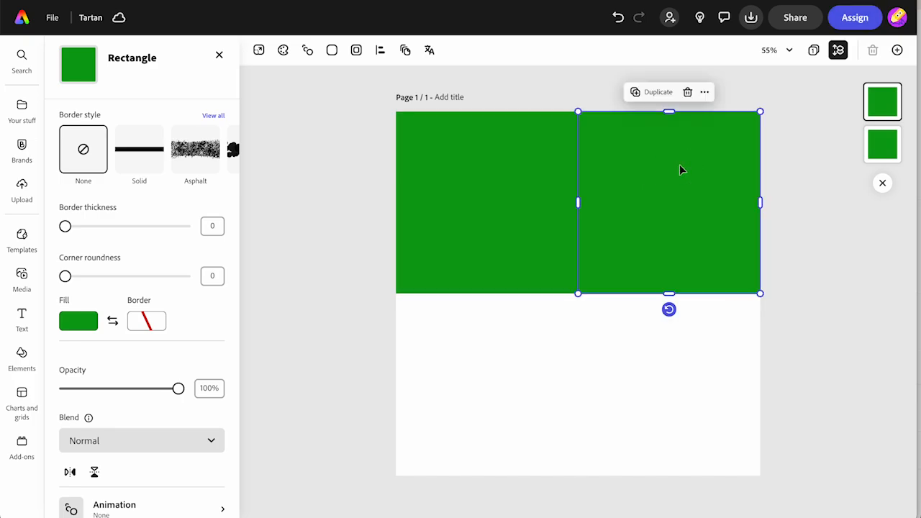
- Fill the upper-right square with the custom yellow #FFDF12
{"action": "left_click", "coordinate": [75, 322]}
{"action": "left_click_drag", "start_coordinate": [151, 268], "coordinate": [140, 268]}
{"action": "left_click_drag", "start_coordinate": [230, 315], "coordinate": [232, 273]}
{"action": "left_click_drag", "start_coordinate": [138, 265], "coordinate": [131, 266]}
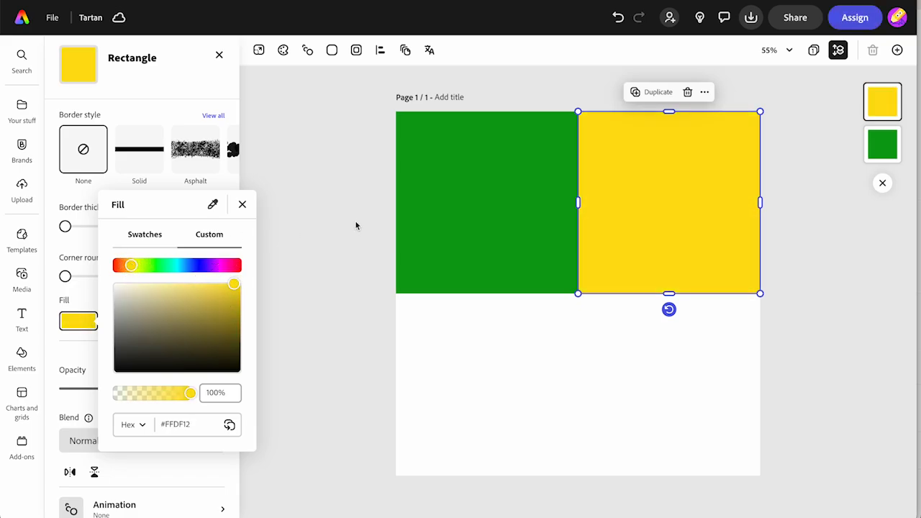
{"action": "left_click", "coordinate": [355, 226]}
- Duplicate the yellow square into the page's lower-left quarter and the green square into its lower-right quarter
{"action": "left_click", "coordinate": [656, 92]}
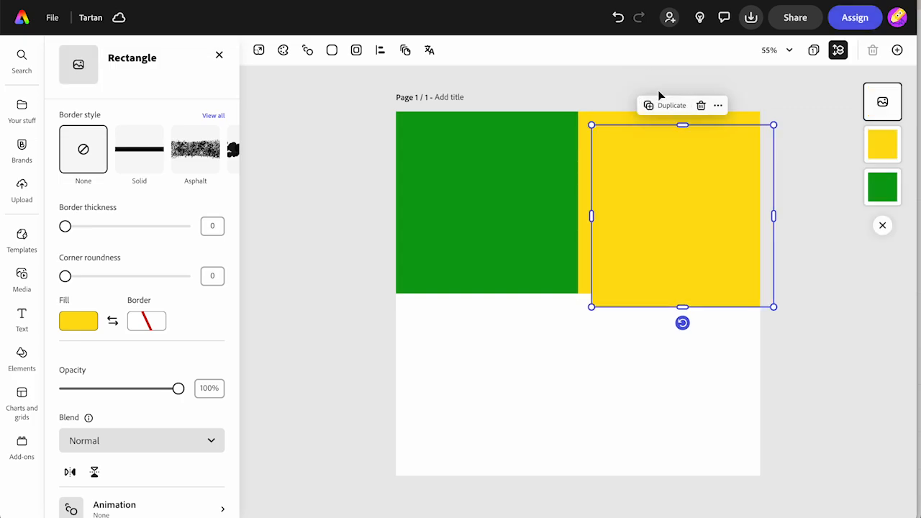
{"action": "left_click_drag", "start_coordinate": [661, 241], "coordinate": [465, 379]}
{"action": "left_click", "coordinate": [470, 229]}
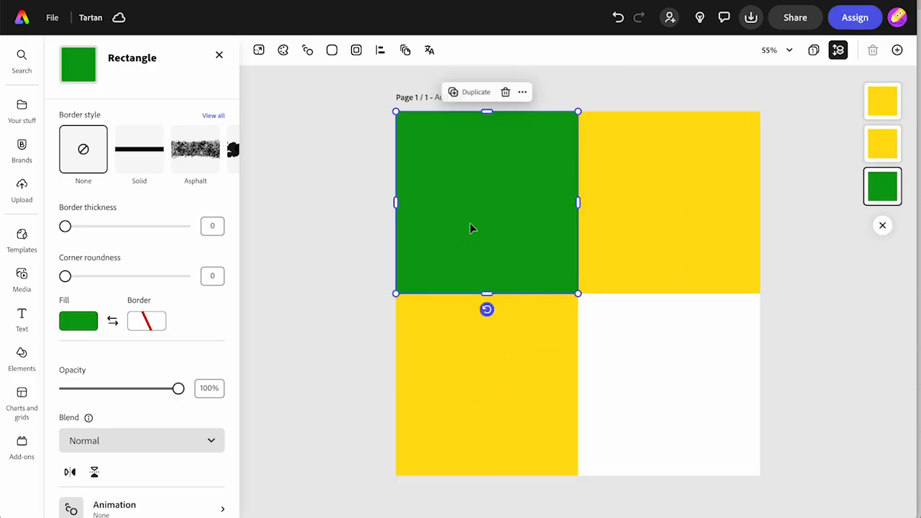
{"action": "left_click", "coordinate": [472, 92]}
{"action": "left_click_drag", "start_coordinate": [536, 261], "coordinate": [704, 425]}
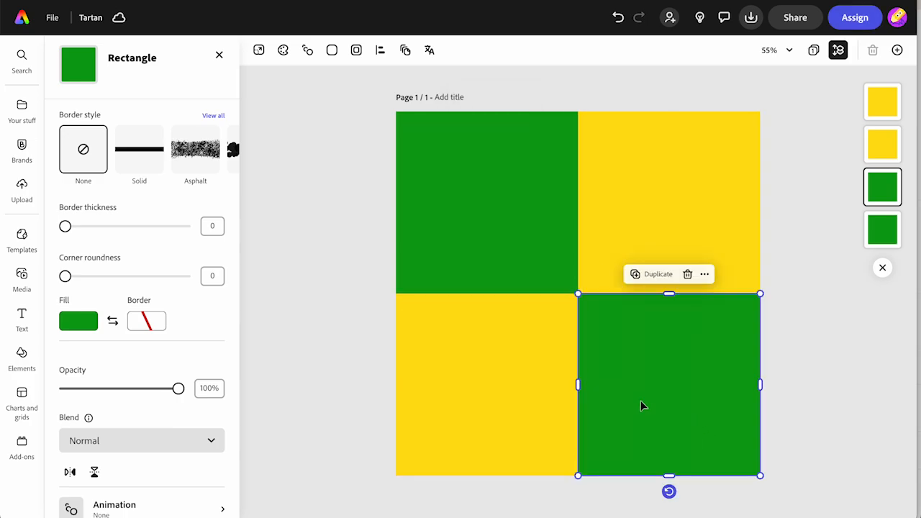
- Scale all four squares down together so they fill only the upper-left quarter of the page
{"action": "key", "text": "ctrl+a"}
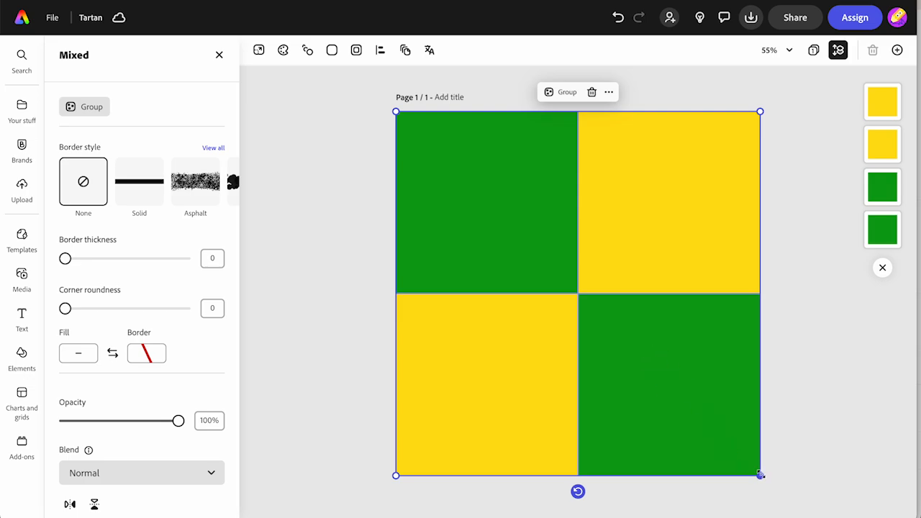
{"action": "left_click_drag", "start_coordinate": [760, 475], "coordinate": [568, 304]}
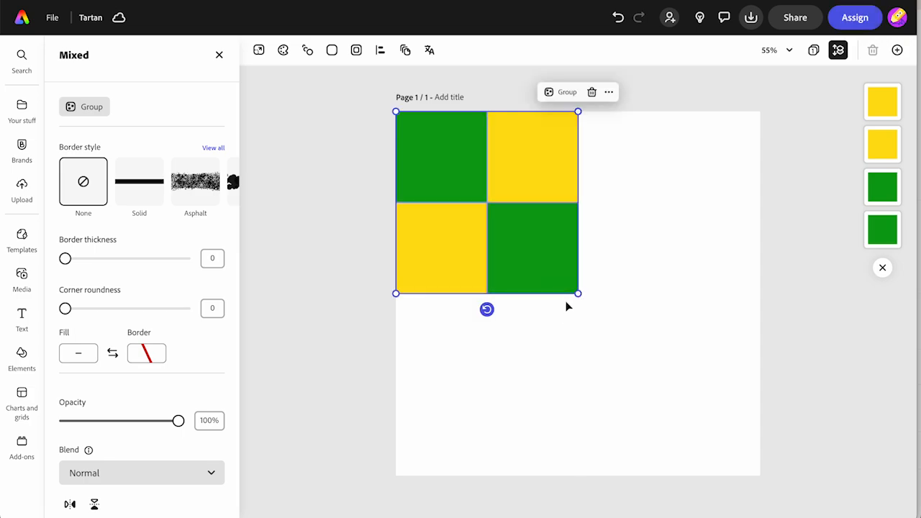
{"action": "left_click", "coordinate": [543, 360]}
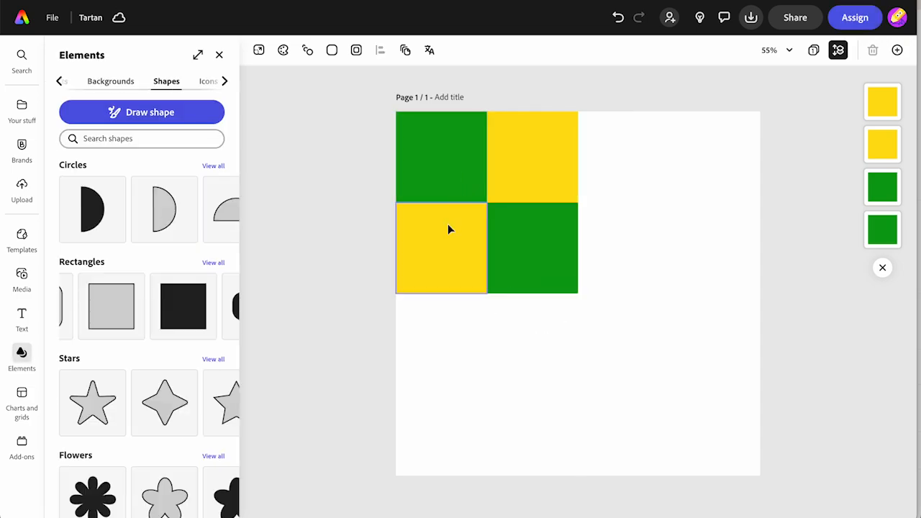
- Move the two lower squares up to complete a full-width top row alternating green, yellow, green, yellow
{"action": "left_click_drag", "start_coordinate": [514, 254], "coordinate": [600, 159]}
{"action": "left_click_drag", "start_coordinate": [425, 261], "coordinate": [699, 169]}
{"action": "left_click", "coordinate": [349, 281]}
- Duplicate the top row of four squares directly beneath it and flip the copy horizontally to alternate the colours
{"action": "left_click", "coordinate": [341, 106]}
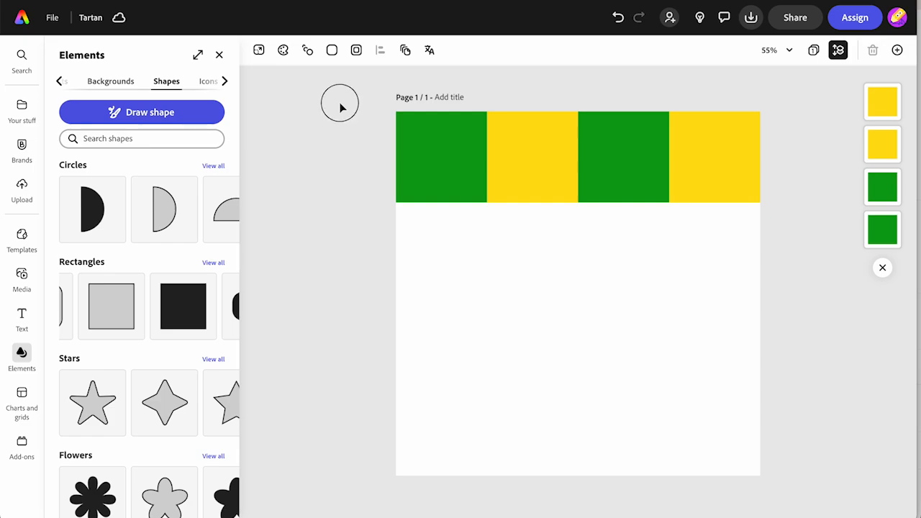
{"action": "left_click_drag", "start_coordinate": [341, 105], "coordinate": [727, 175]}
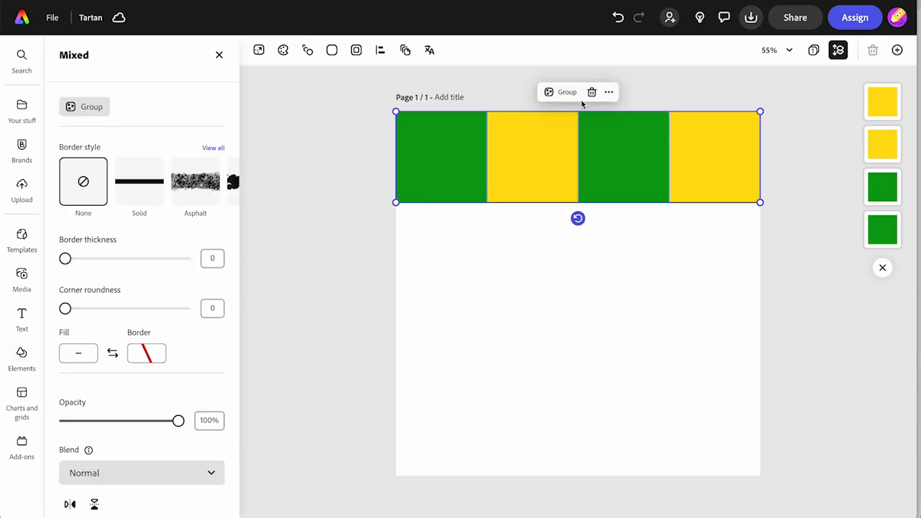
{"action": "left_click", "coordinate": [608, 92]}
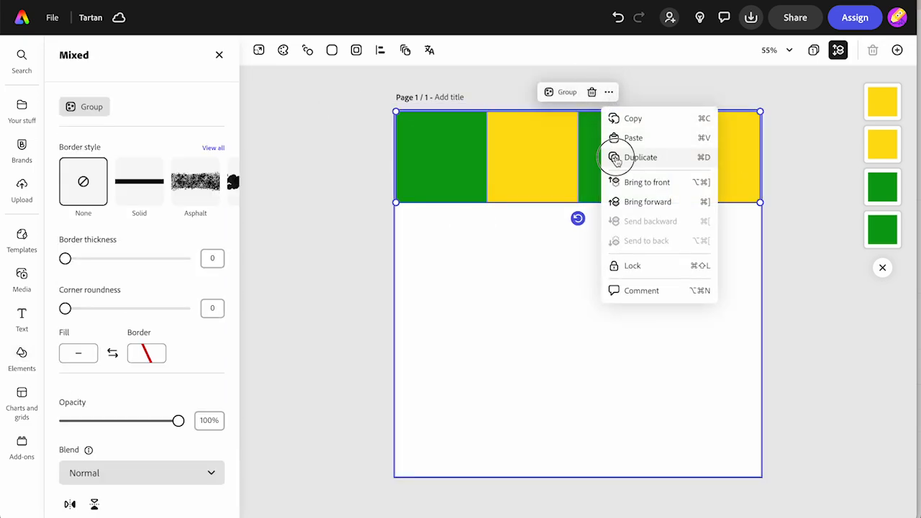
{"action": "left_click", "coordinate": [616, 158]}
{"action": "left_click_drag", "start_coordinate": [571, 173], "coordinate": [552, 251]}
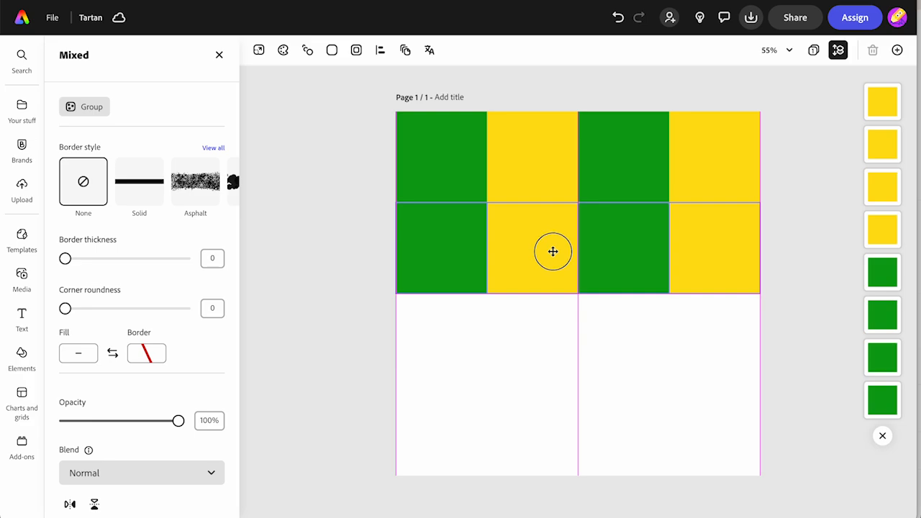
{"action": "left_click", "coordinate": [70, 504]}
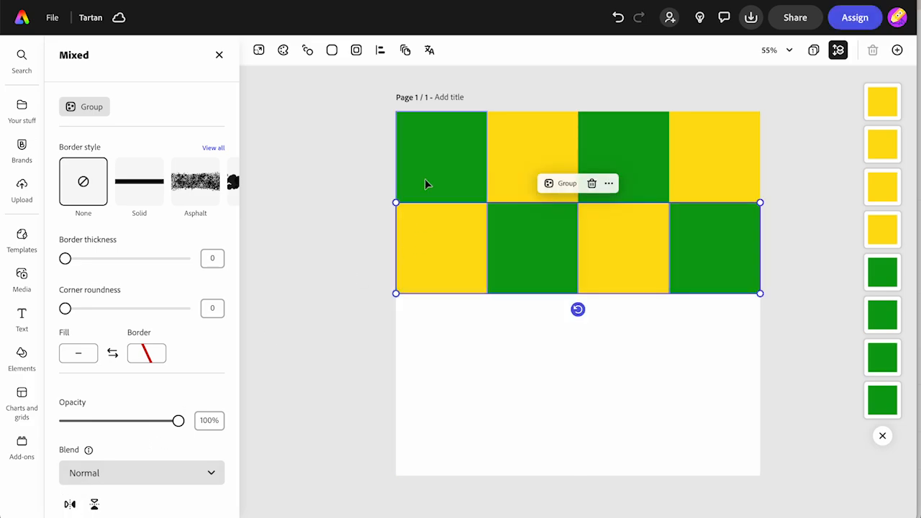
- Duplicate the second row into the third row position and flip the copy horizontally
{"action": "left_click", "coordinate": [609, 184]}
{"action": "left_click", "coordinate": [617, 248]}
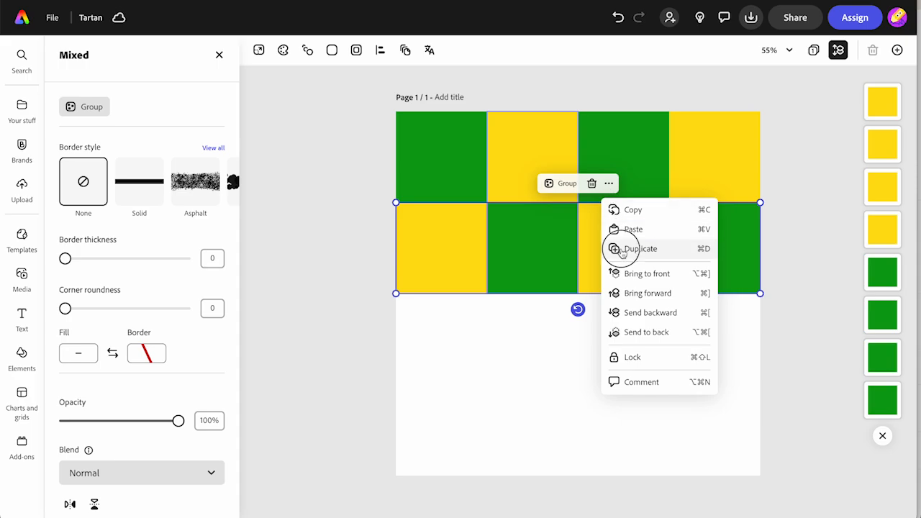
{"action": "left_click_drag", "start_coordinate": [549, 267], "coordinate": [532, 340]}
{"action": "left_click", "coordinate": [69, 504]}
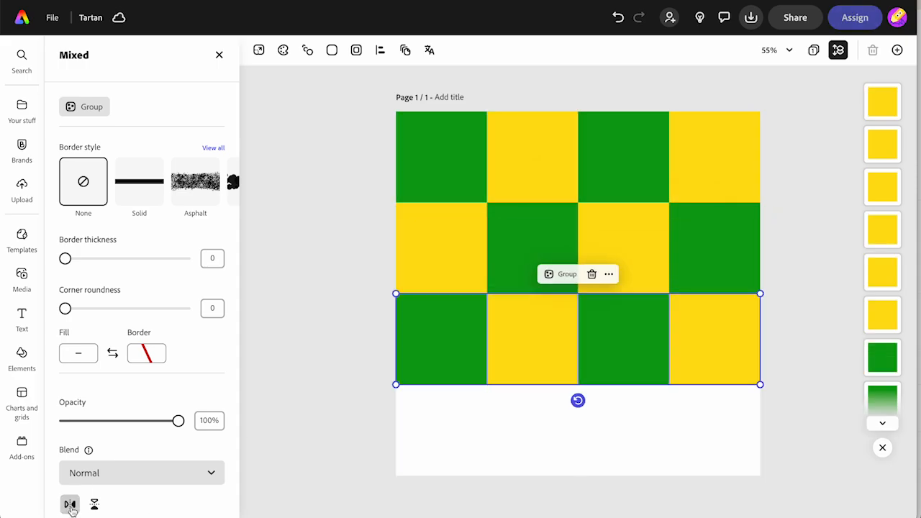
- Duplicate the third row to fill the bottom of the page and flip the copy horizontally, completing the checkerboard
{"action": "left_click", "coordinate": [609, 274]}
{"action": "left_click", "coordinate": [613, 338]}
{"action": "left_click_drag", "start_coordinate": [550, 355], "coordinate": [539, 428]}
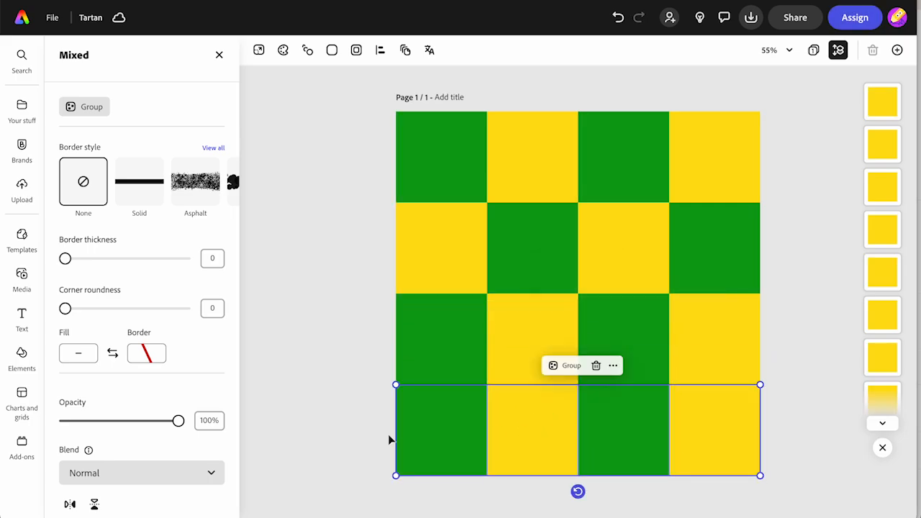
{"action": "left_click", "coordinate": [70, 504]}
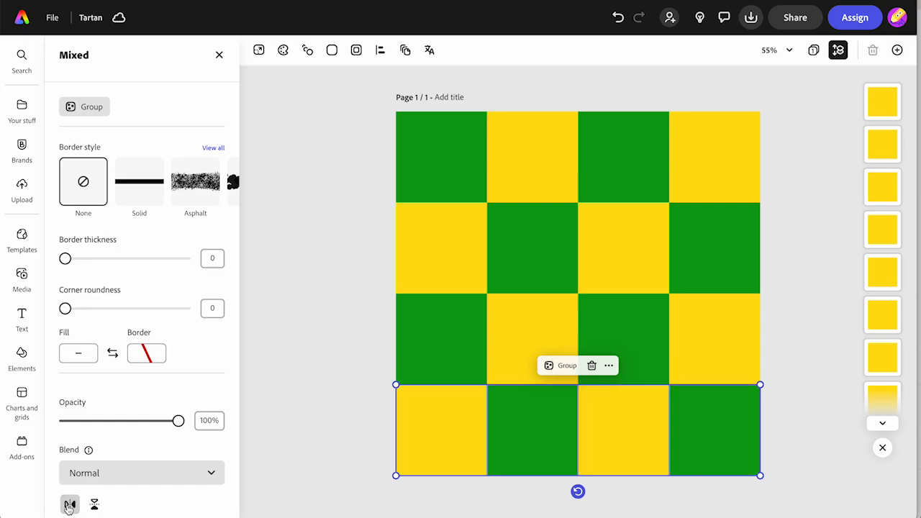
{"action": "left_click", "coordinate": [323, 277]}
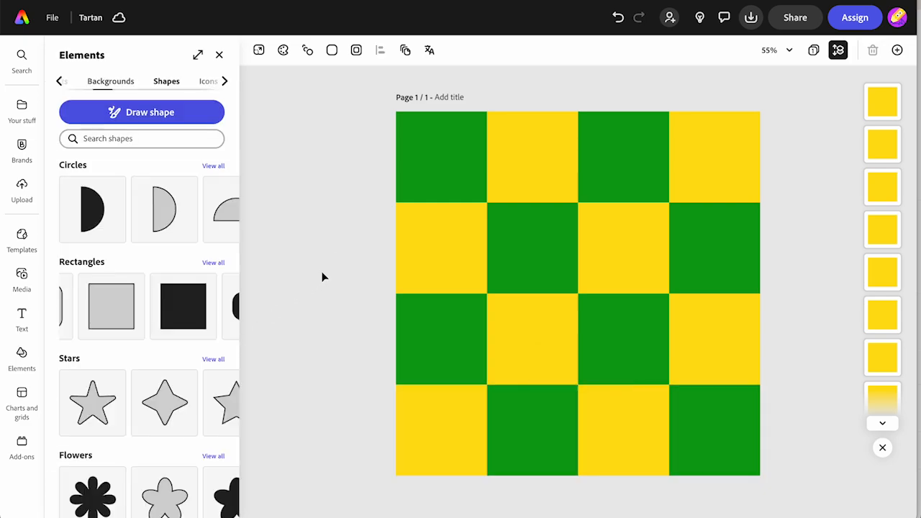
- Group all the checkerboard squares and lock the group
{"action": "left_click_drag", "start_coordinate": [342, 128], "coordinate": [729, 459]}
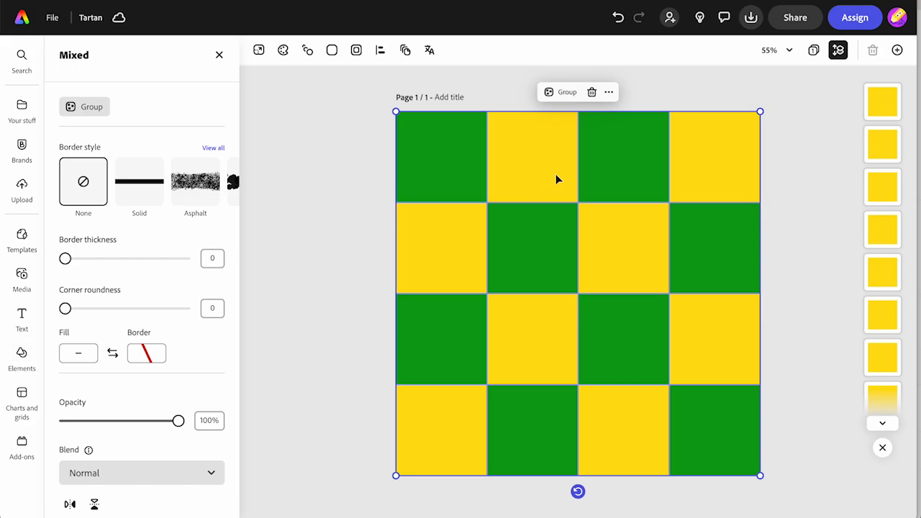
{"action": "left_click", "coordinate": [565, 92]}
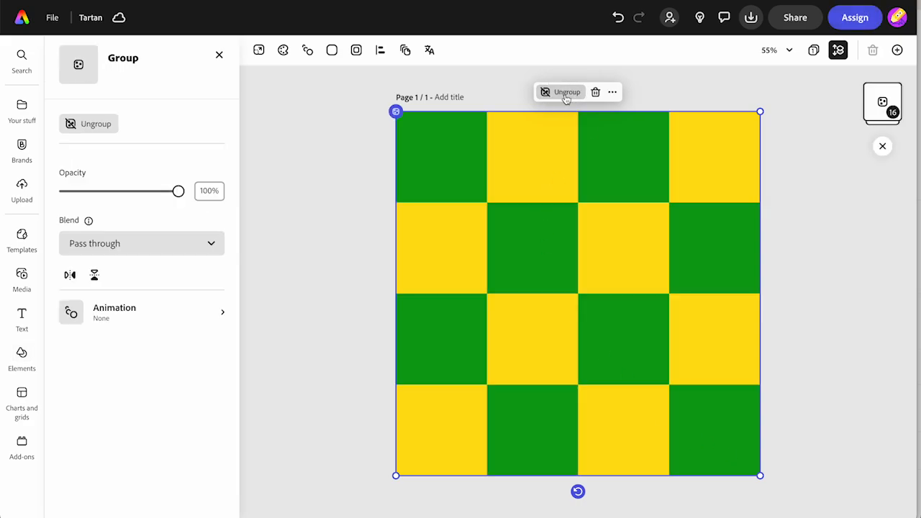
{"action": "left_click", "coordinate": [613, 93]}
{"action": "left_click", "coordinate": [619, 266]}
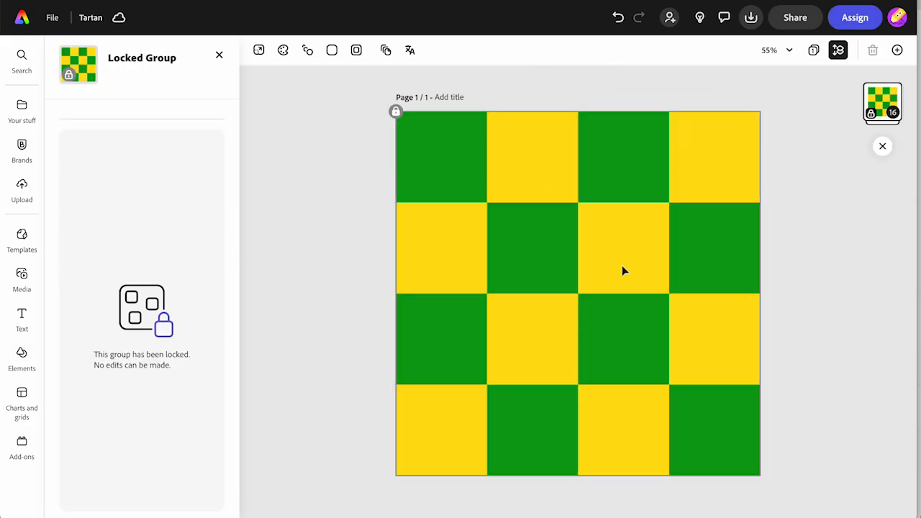
{"action": "left_click", "coordinate": [293, 358]}
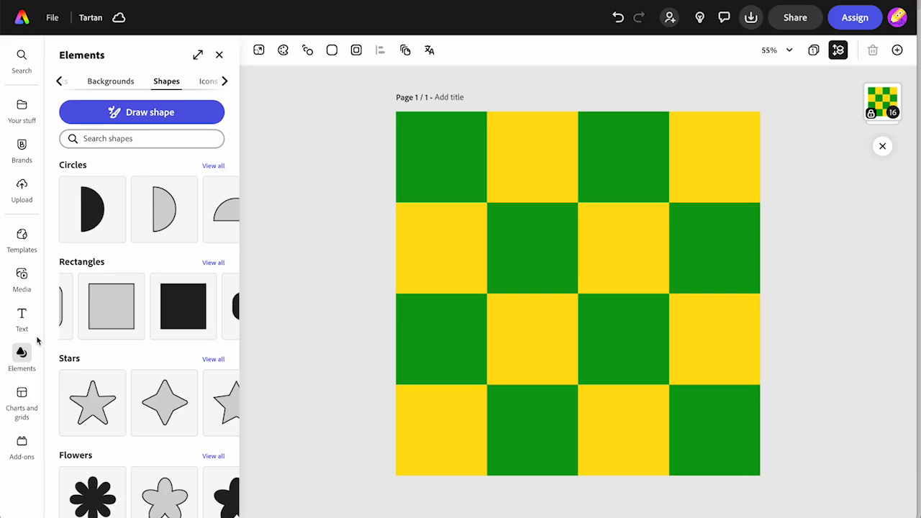
- Search the shapes for "line", add the straight solid line to the page, and select it
{"action": "left_click", "coordinate": [123, 138]}
{"action": "type", "text": "line"}
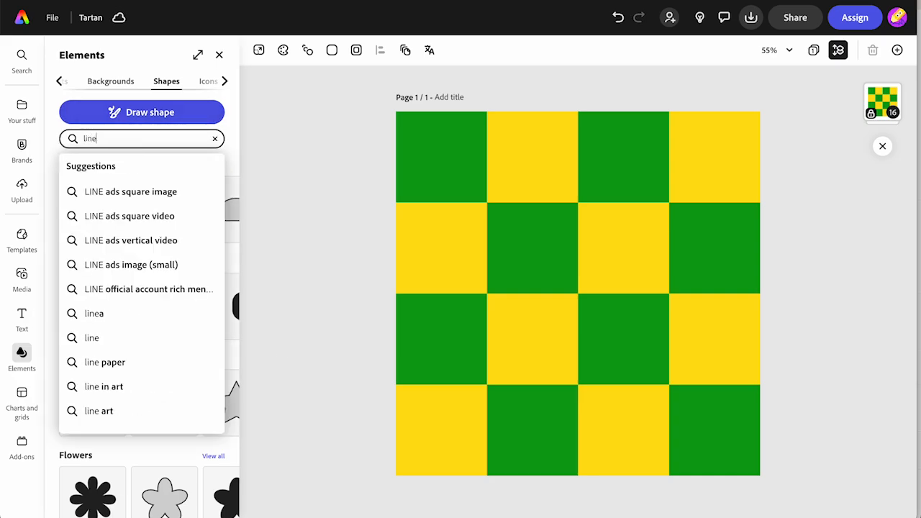
{"action": "key", "text": "Return"}
{"action": "left_click", "coordinate": [97, 298]}
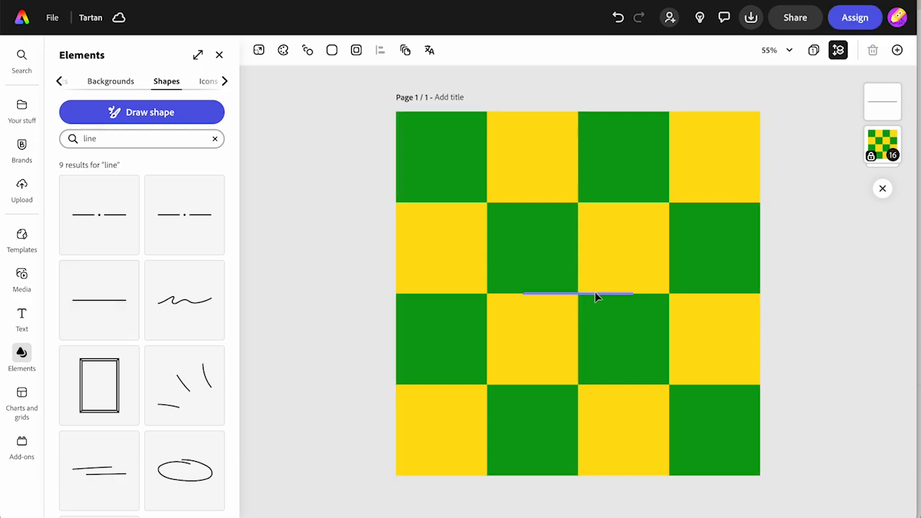
{"action": "left_click", "coordinate": [595, 293]}
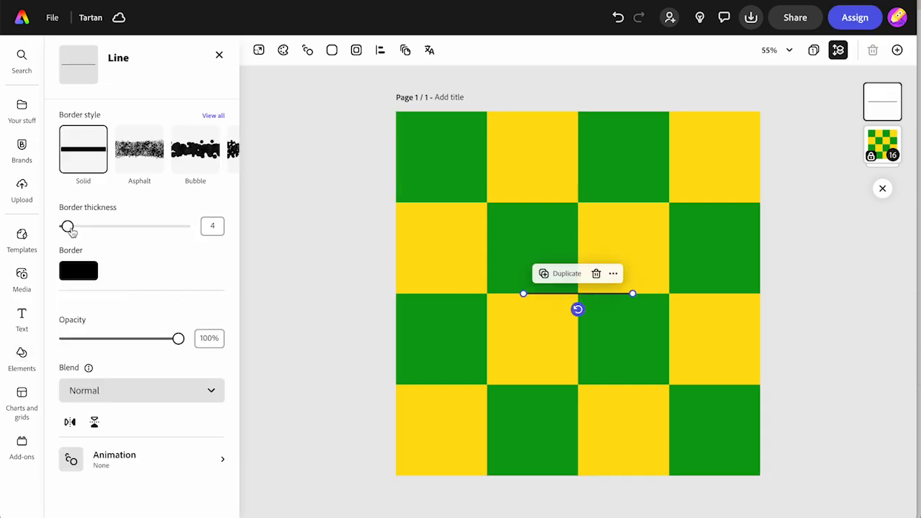
- Set the line's border thickness to 26 and stretch it across the full width of the page
{"action": "left_click_drag", "start_coordinate": [69, 231], "coordinate": [85, 231]}
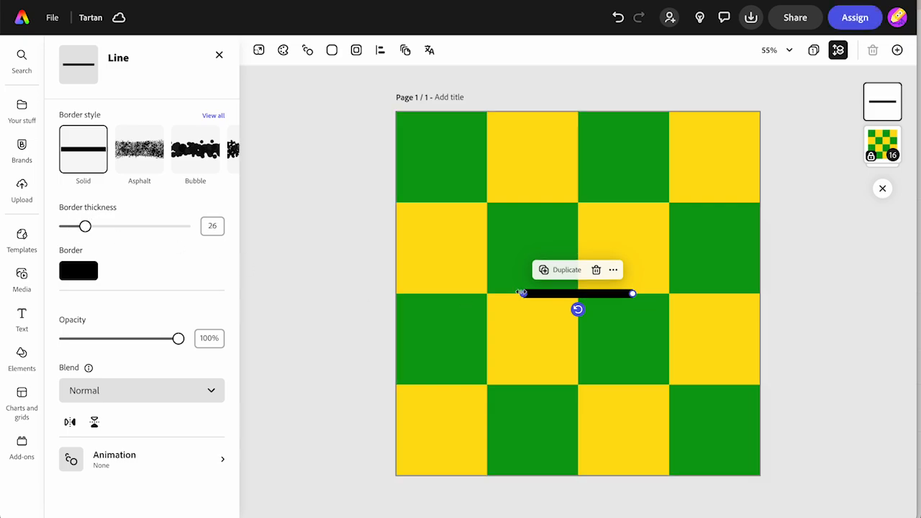
{"action": "left_click_drag", "start_coordinate": [523, 293], "coordinate": [397, 294]}
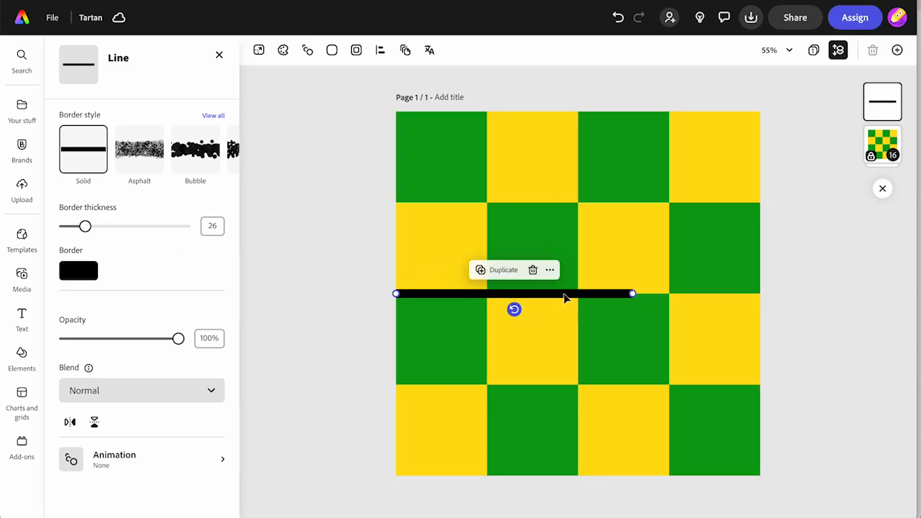
{"action": "left_click_drag", "start_coordinate": [630, 293], "coordinate": [759, 293]}
- Rotate the line to vertical just inside the page's left edge and colour it blue #3A68E0
{"action": "left_click_drag", "start_coordinate": [579, 311], "coordinate": [406, 319]}
{"action": "left_click", "coordinate": [78, 271]}
{"action": "left_click", "coordinate": [193, 216]}
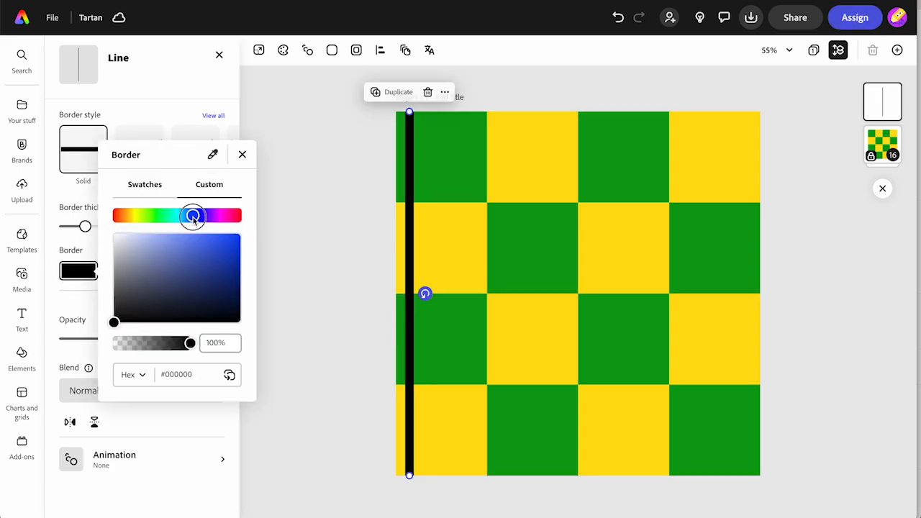
{"action": "left_click", "coordinate": [209, 246]}
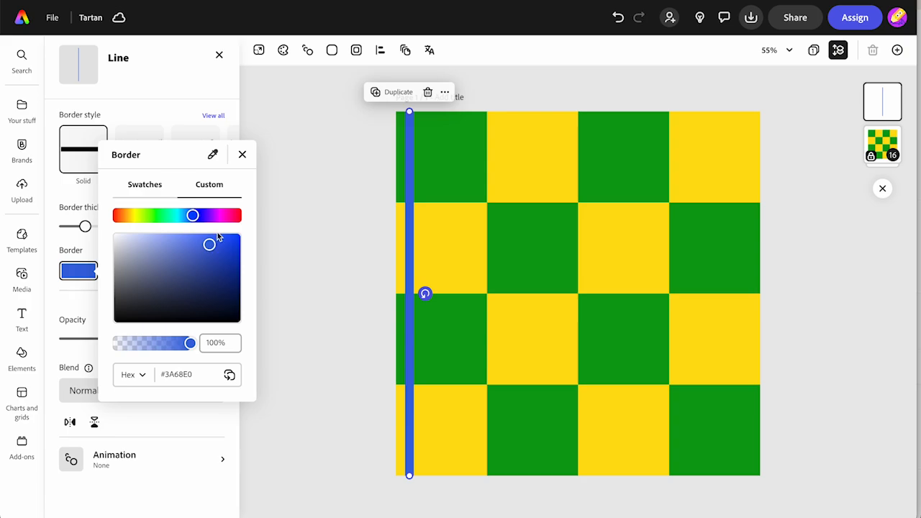
{"action": "left_click", "coordinate": [290, 220]}
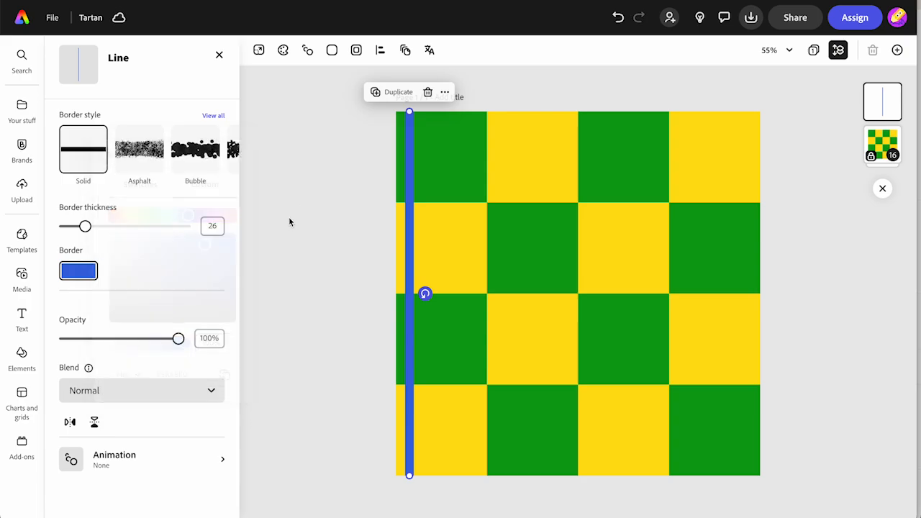
- Duplicate the blue line, set the copy's thickness to 20, and place it just right of the original
{"action": "left_click", "coordinate": [389, 91]}
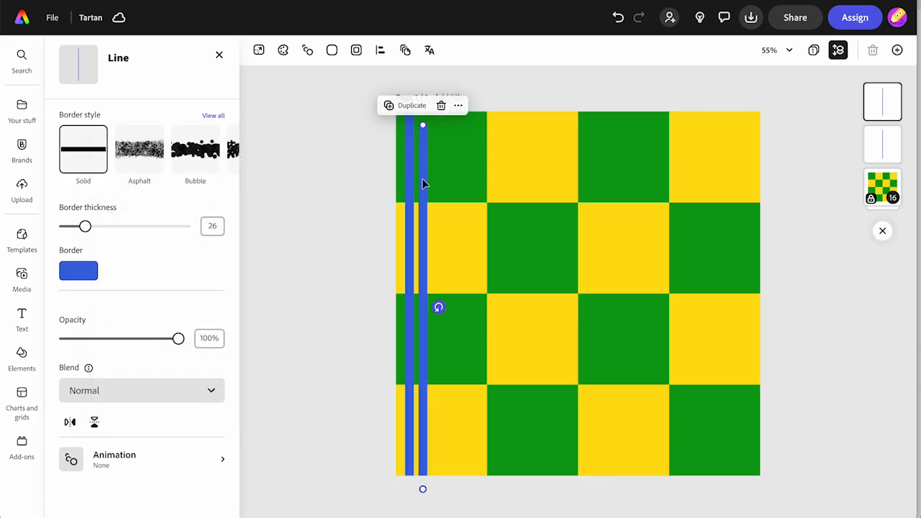
{"action": "left_click", "coordinate": [212, 226]}
{"action": "mouse_move", "coordinate": [421, 271]}
{"action": "left_mouse_down"}
{"action": "mouse_move", "coordinate": [426, 261]}
{"action": "mouse_move", "coordinate": [418, 260]}
{"action": "left_mouse_up"}
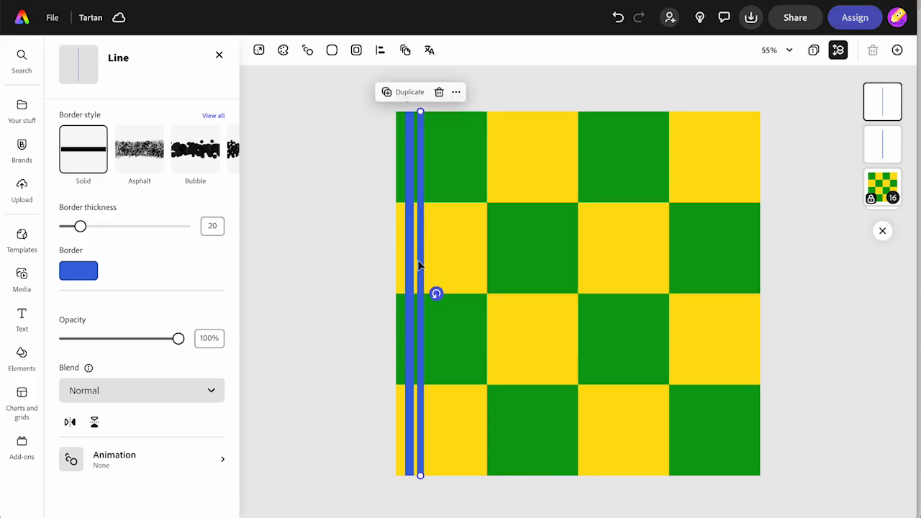
- Duplicate the second blue line, make the copy thinner, and align it just right of the other two
{"action": "left_click", "coordinate": [408, 106]}
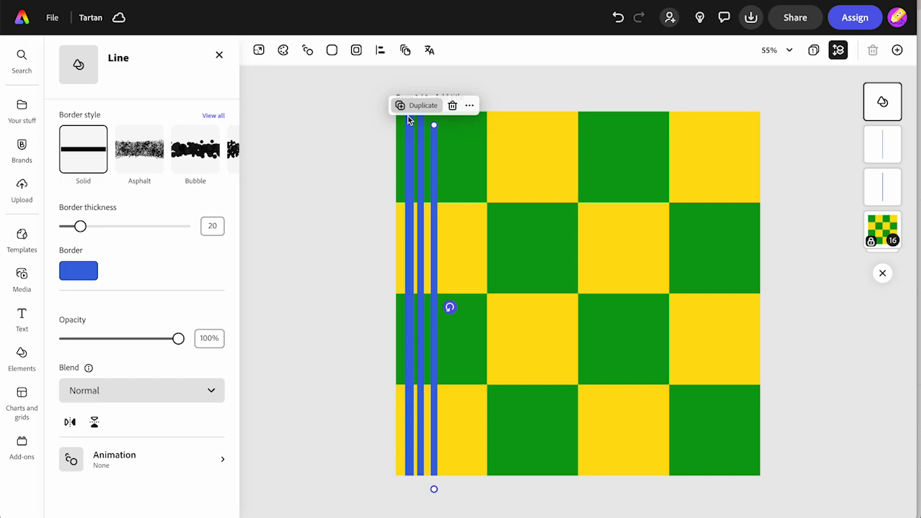
{"action": "left_click", "coordinate": [438, 203]}
{"action": "left_click", "coordinate": [436, 189]}
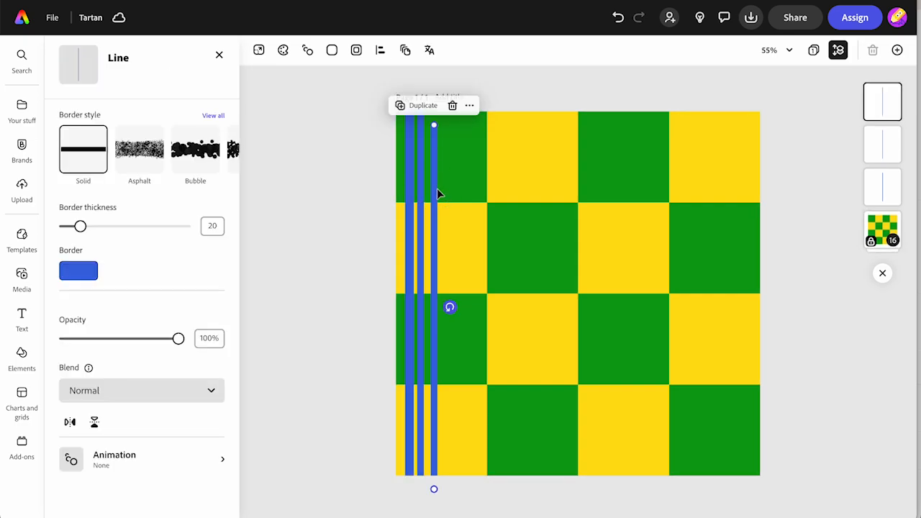
{"action": "left_click", "coordinate": [213, 226]}
{"action": "key", "text": "Return"}
{"action": "left_click_drag", "start_coordinate": [435, 253], "coordinate": [432, 233]}
{"action": "left_click", "coordinate": [349, 269]}
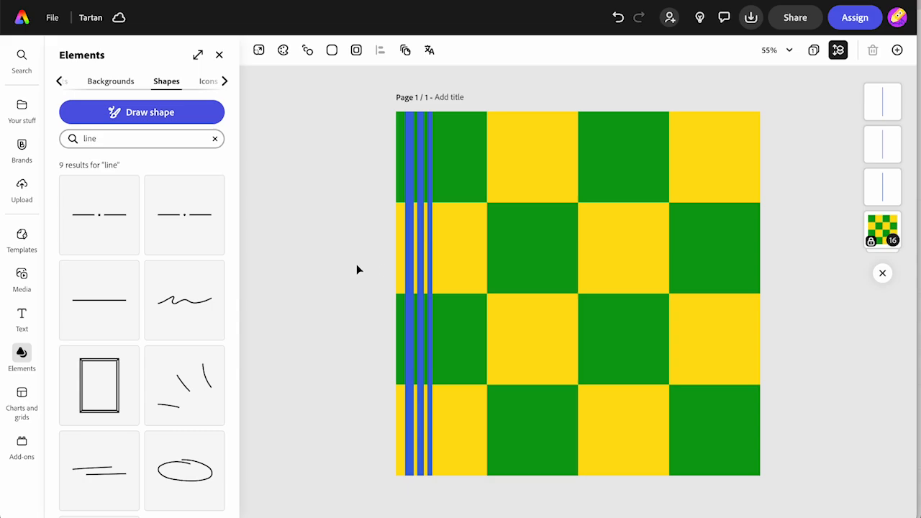
- Set the thickness of the first, leftmost blue line to 25
{"action": "left_click", "coordinate": [409, 258]}
{"action": "left_click", "coordinate": [216, 227]}
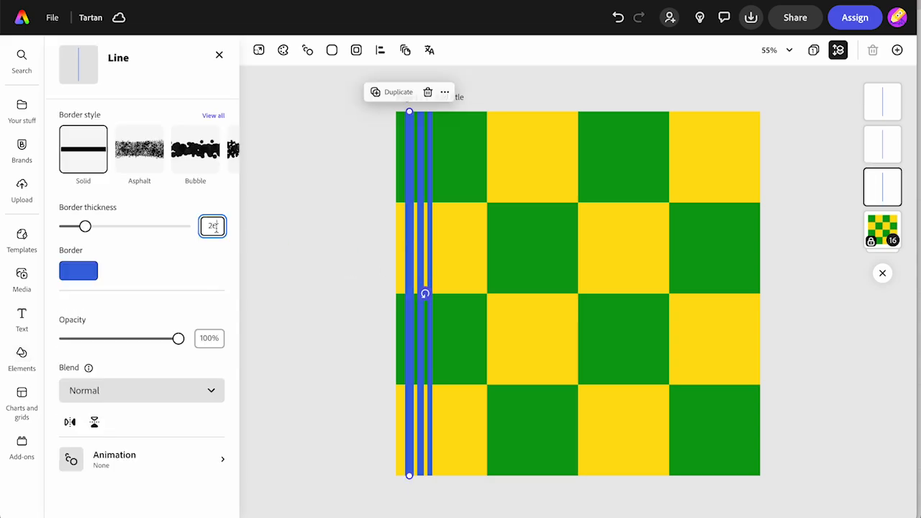
{"action": "key", "text": "Return"}
{"action": "left_click", "coordinate": [255, 274]}
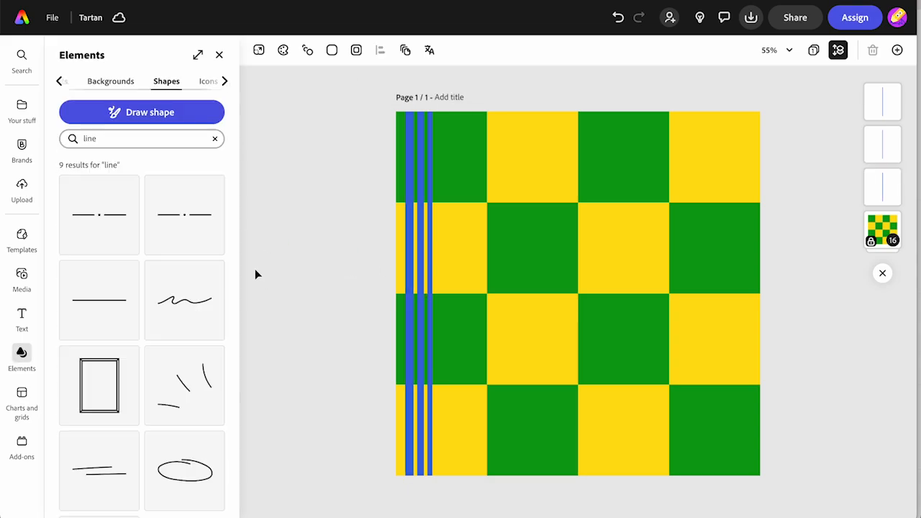
- Select all three vertical blue lines and group them
{"action": "left_click", "coordinate": [410, 141]}
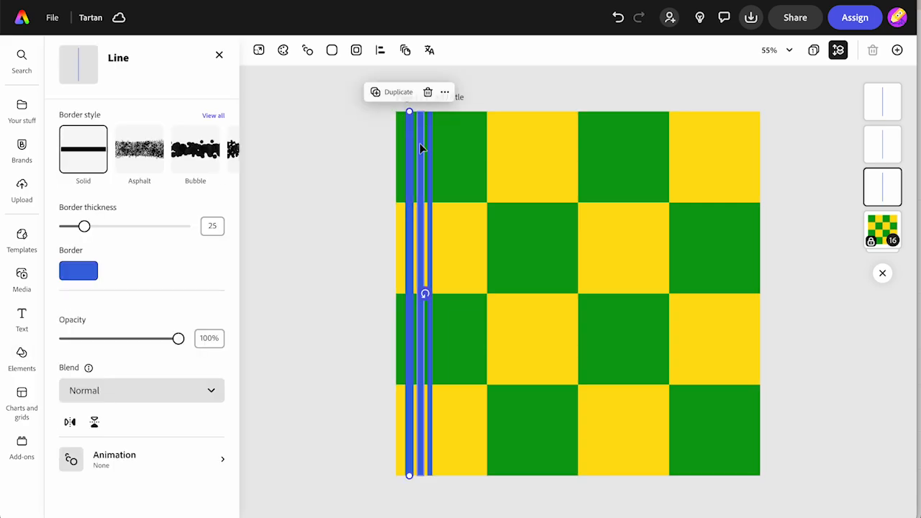
{"action": "left_click", "coordinate": [420, 144], "text": "shift"}
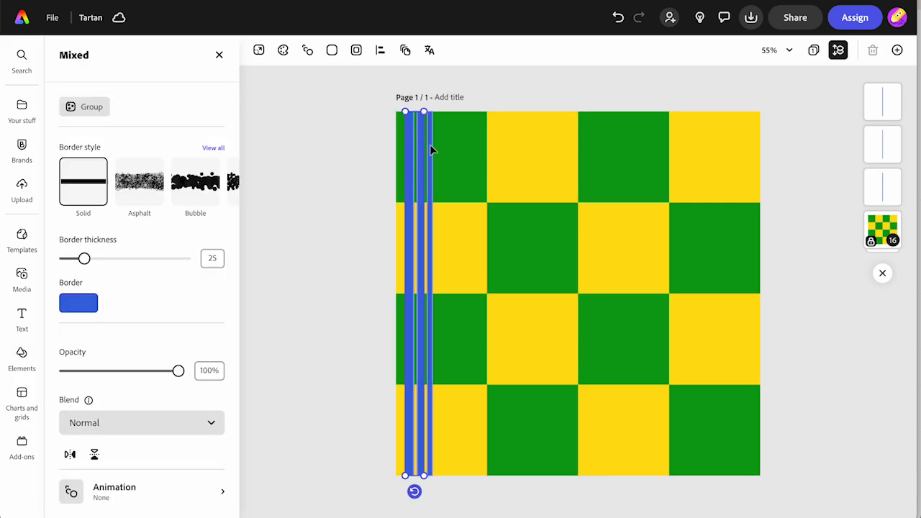
{"action": "left_click", "coordinate": [430, 145], "text": "shift"}
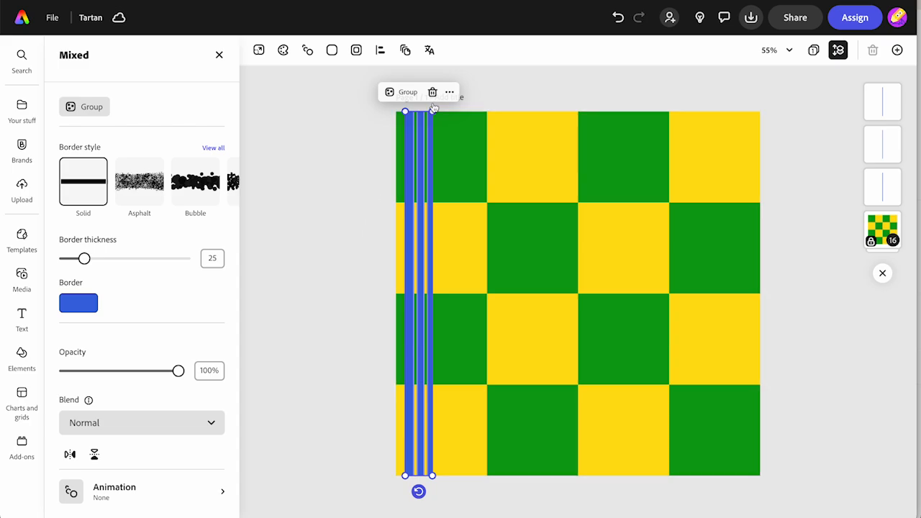
{"action": "left_click", "coordinate": [407, 92]}
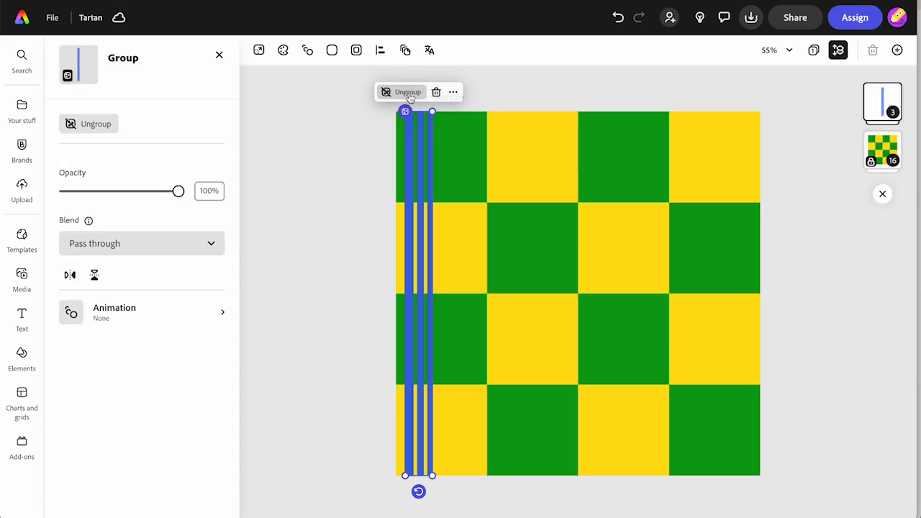
- Duplicate the stripe group twice, placing the copies at matching positions in the second and third checkerboard columns
{"action": "left_click", "coordinate": [452, 91]}
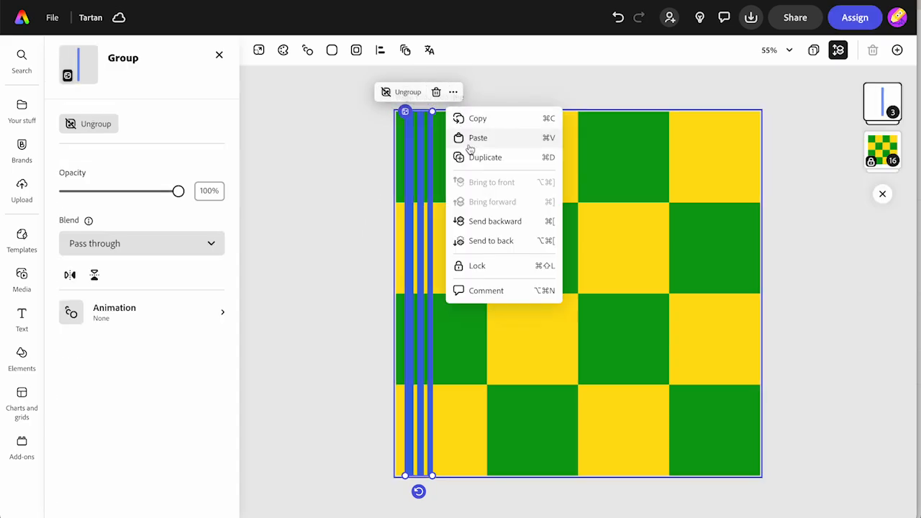
{"action": "left_click", "coordinate": [473, 158]}
{"action": "left_click_drag", "start_coordinate": [438, 187], "coordinate": [611, 154]}
{"action": "left_click", "coordinate": [543, 90]}
{"action": "left_click", "coordinate": [566, 158]}
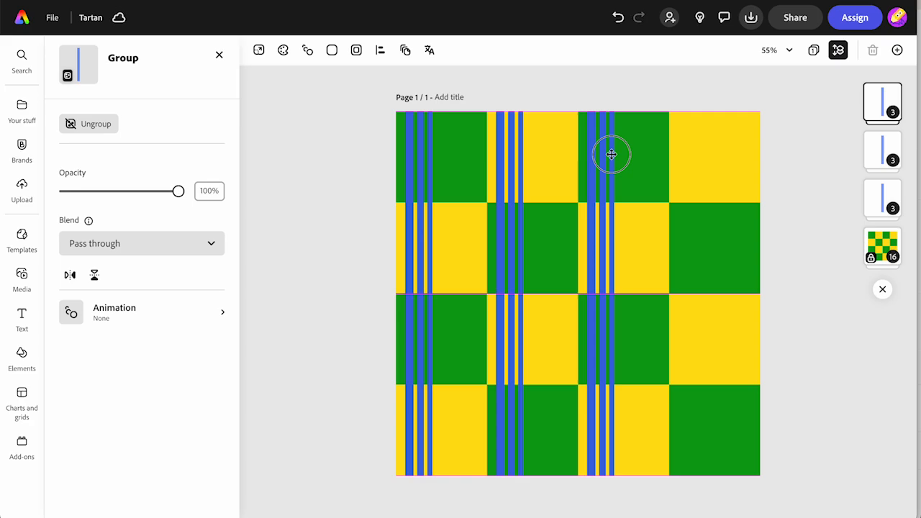
{"action": "left_click_drag", "start_coordinate": [611, 154], "coordinate": [612, 154]}
{"action": "left_click_drag", "start_coordinate": [611, 154], "coordinate": [592, 171]}
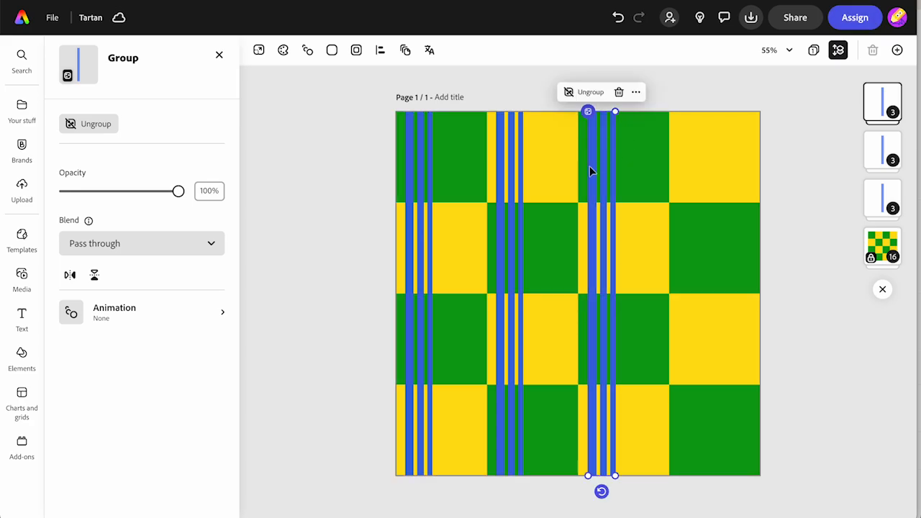
- Nudge the second column's stripe group into line, duplicate it, and place the copy in the fourth column
{"action": "left_click_drag", "start_coordinate": [504, 206], "coordinate": [506, 206]}
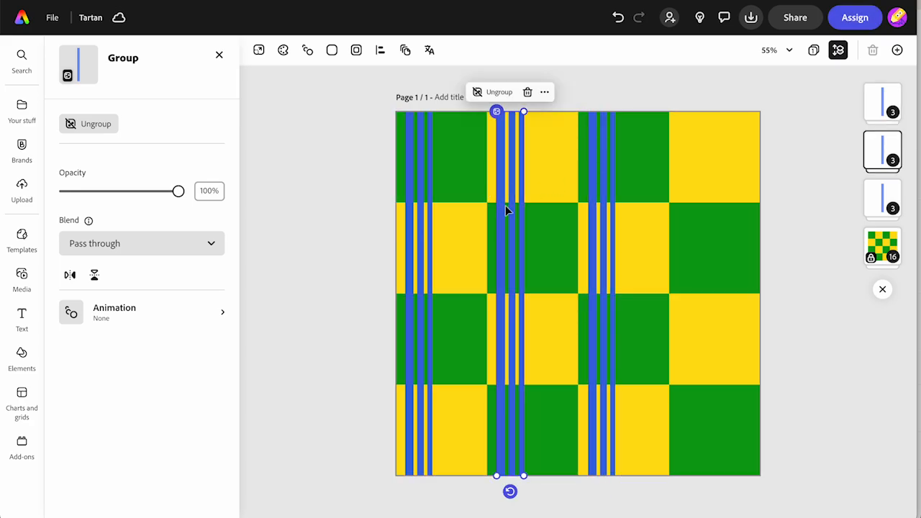
{"action": "left_click", "coordinate": [545, 91]}
{"action": "left_click", "coordinate": [565, 158]}
{"action": "left_click_drag", "start_coordinate": [539, 180], "coordinate": [704, 164]}
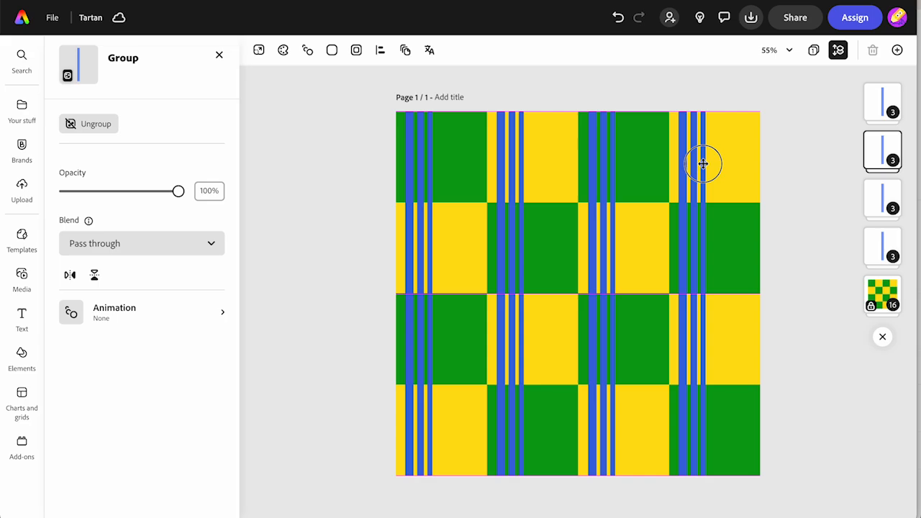
{"action": "left_click_drag", "start_coordinate": [703, 164], "coordinate": [703, 164]}
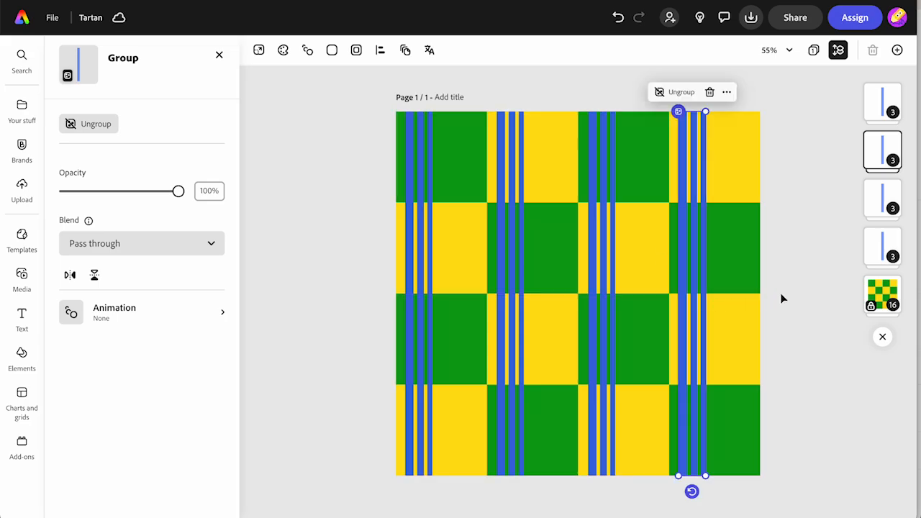
- Duplicate the fourth column's stripe group, rotate the copy to horizontal, and place it across the top checkerboard row
{"action": "left_click", "coordinate": [727, 92]}
{"action": "left_click", "coordinate": [748, 157]}
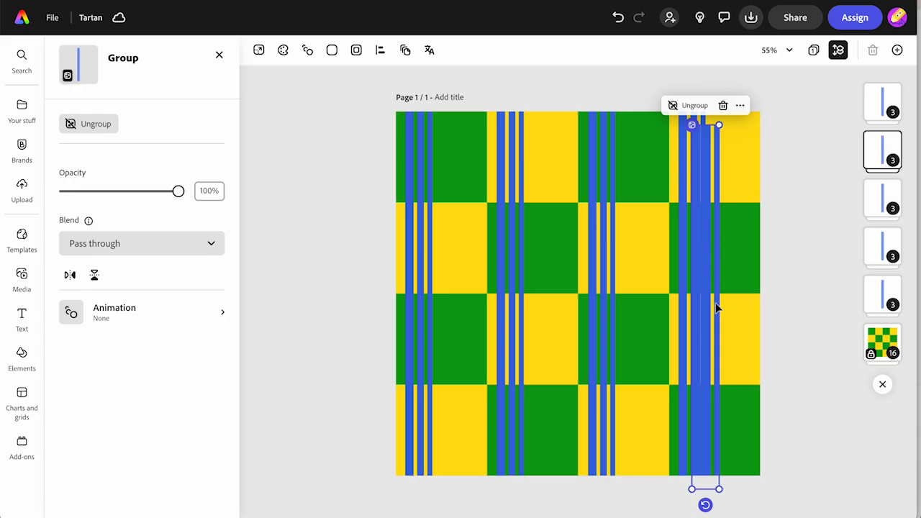
{"action": "left_click_drag", "start_coordinate": [702, 505], "coordinate": [434, 209]}
{"action": "left_click", "coordinate": [565, 308]}
{"action": "left_click", "coordinate": [294, 322]}
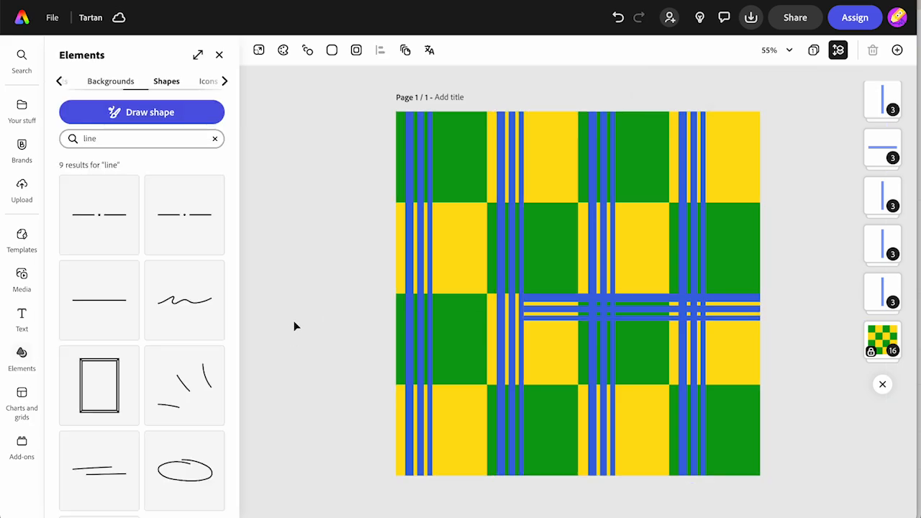
{"action": "left_click", "coordinate": [555, 308]}
{"action": "left_click_drag", "start_coordinate": [555, 308], "coordinate": [427, 137]}
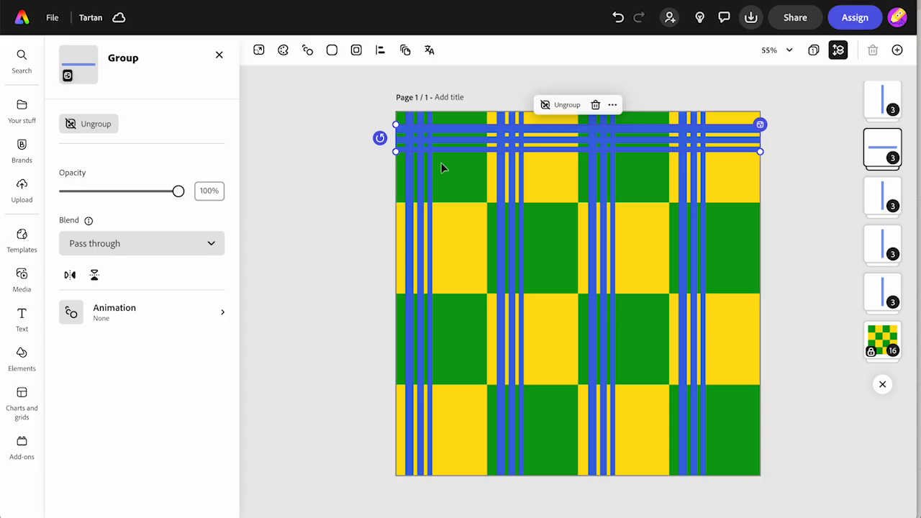
- Delete the thinnest, lowest line from the horizontal stripe group
{"action": "left_click", "coordinate": [451, 145]}
{"action": "left_click", "coordinate": [452, 148]}
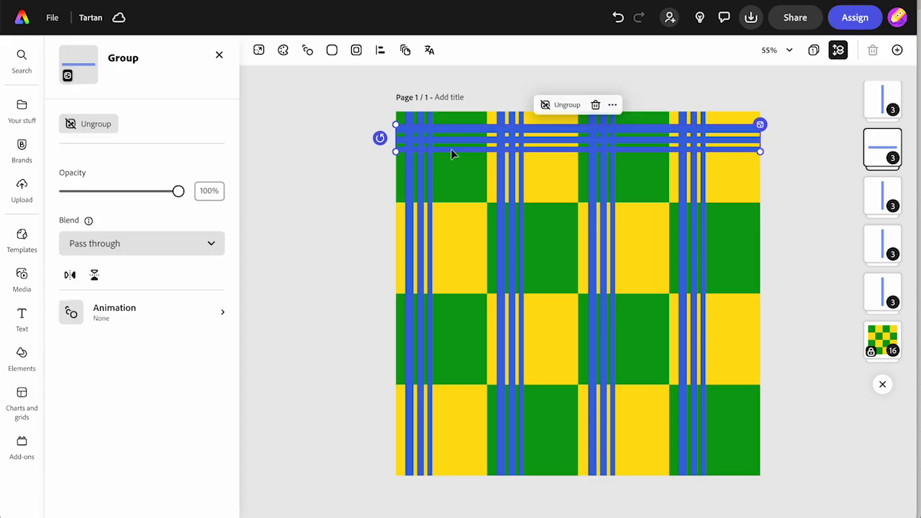
{"action": "double_click", "coordinate": [452, 153]}
{"action": "key", "text": "Escape"}
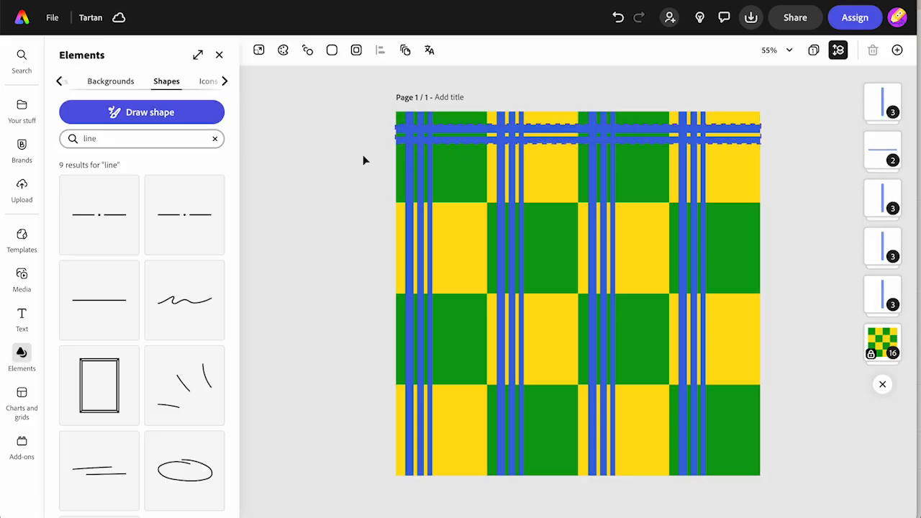
- Recolour the lower line of the horizontal group to purple #B53AE0
{"action": "left_click", "coordinate": [451, 144]}
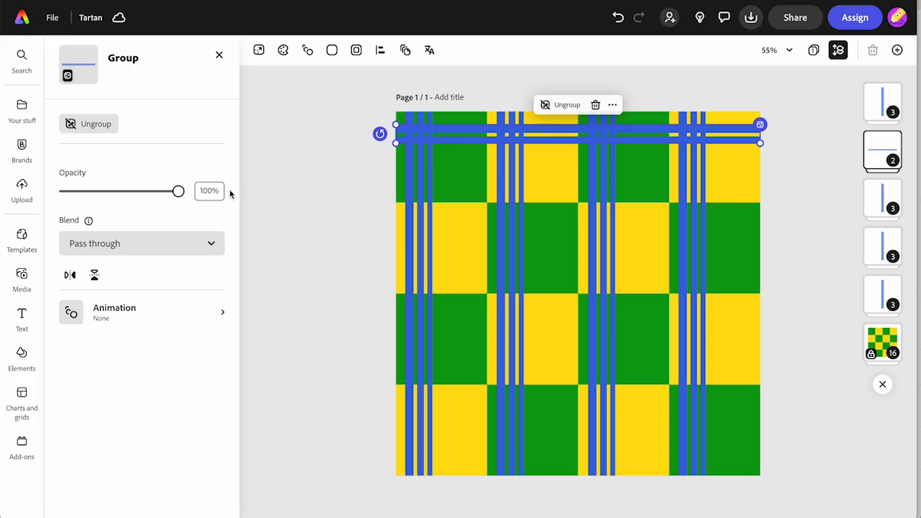
{"action": "double_click", "coordinate": [451, 138]}
{"action": "left_click", "coordinate": [80, 270]}
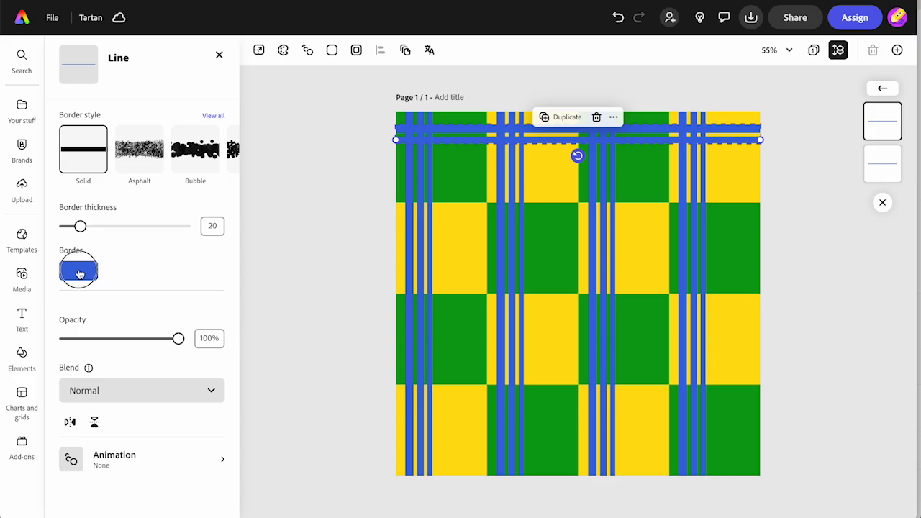
{"action": "left_click_drag", "start_coordinate": [199, 218], "coordinate": [216, 217]}
{"action": "left_click", "coordinate": [458, 128]}
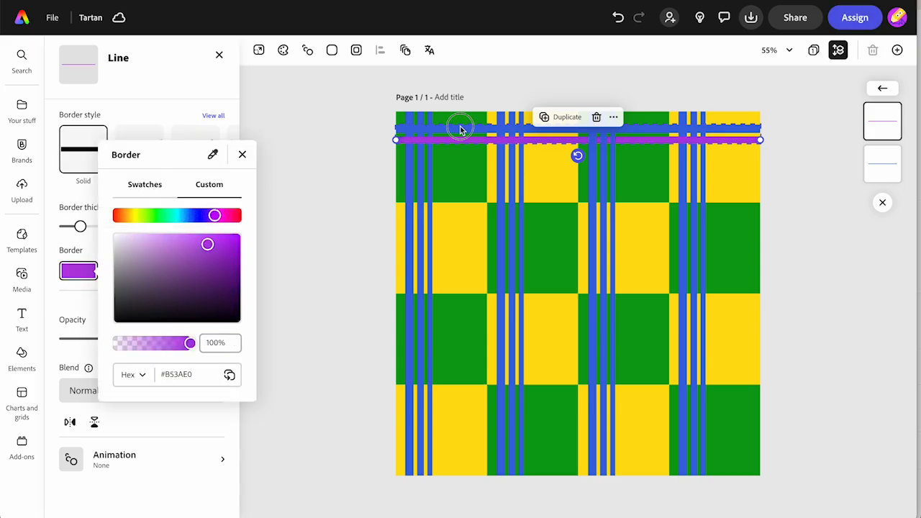
- Copy the lower line's purple hex code and apply #B53AE0 to the upper line of the horizontal group
{"action": "left_click", "coordinate": [79, 271]}
{"action": "left_click", "coordinate": [179, 372]}
{"action": "key", "text": "ctrl+c"}
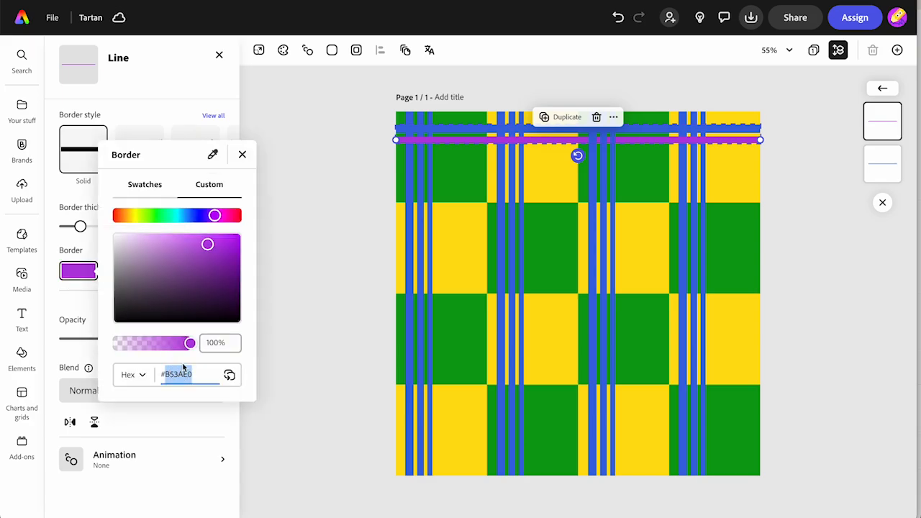
{"action": "left_click", "coordinate": [475, 126]}
{"action": "left_click", "coordinate": [474, 131]}
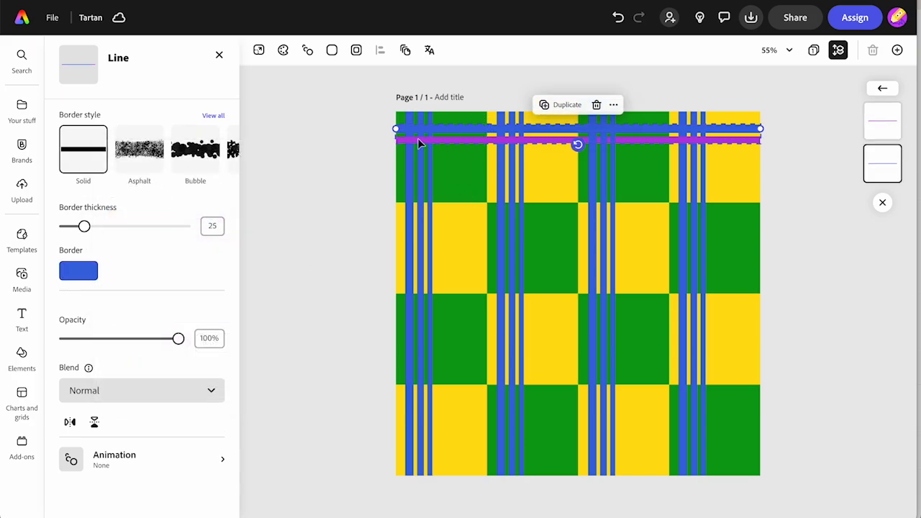
{"action": "left_click", "coordinate": [85, 271]}
{"action": "left_click", "coordinate": [172, 372]}
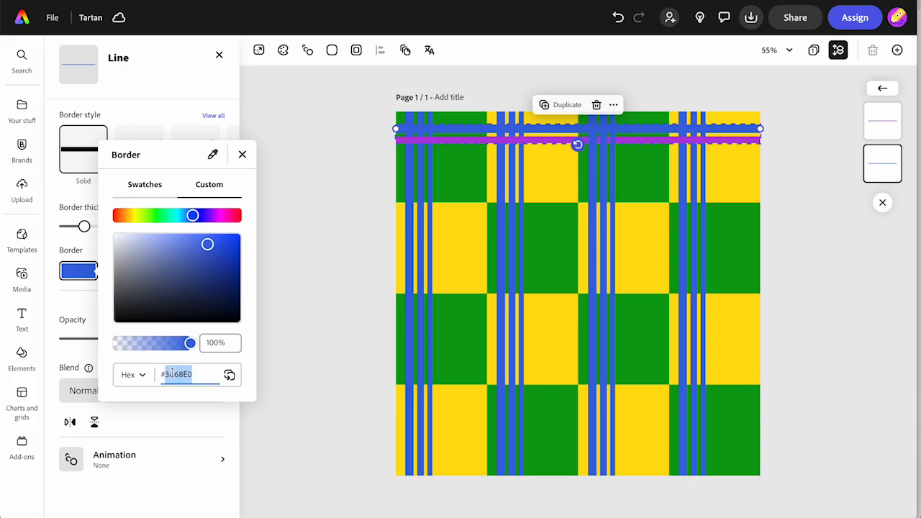
{"action": "key", "text": "ctrl+v"}
{"action": "key", "text": "Return"}
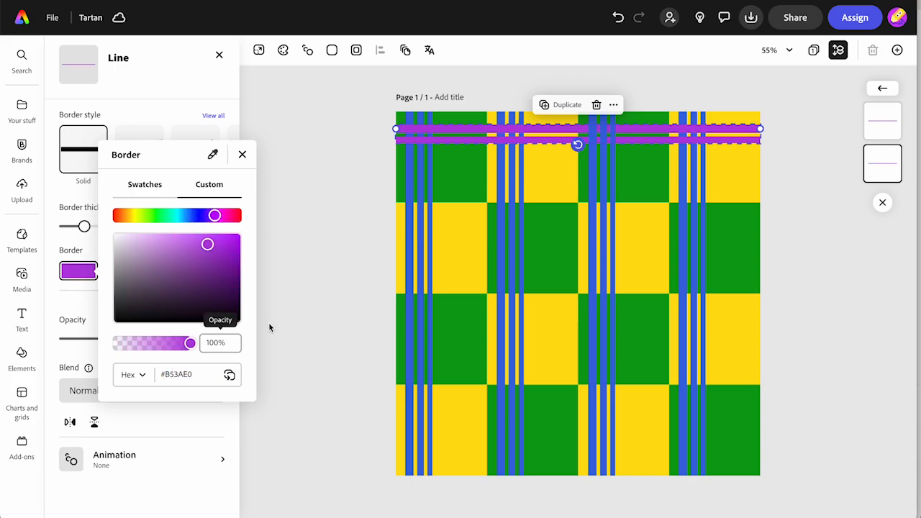
{"action": "left_click", "coordinate": [319, 303]}
{"action": "left_click", "coordinate": [472, 139]}
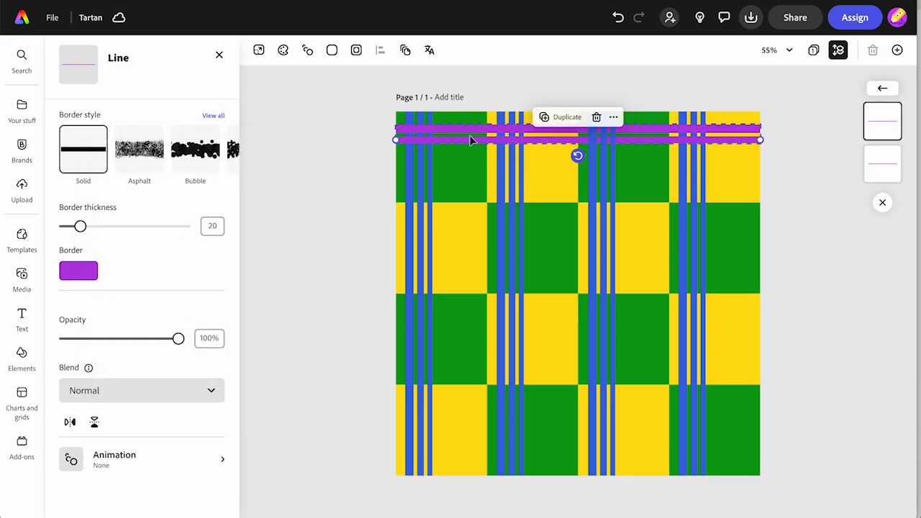
- Select both horizontal purple lines in the top row and group them
{"action": "left_click", "coordinate": [462, 133], "text": "shift"}
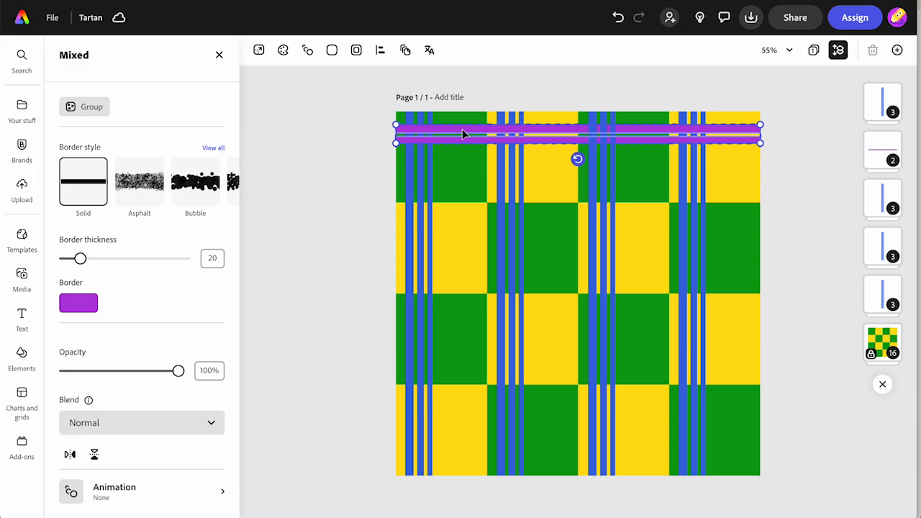
{"action": "left_click", "coordinate": [559, 106]}
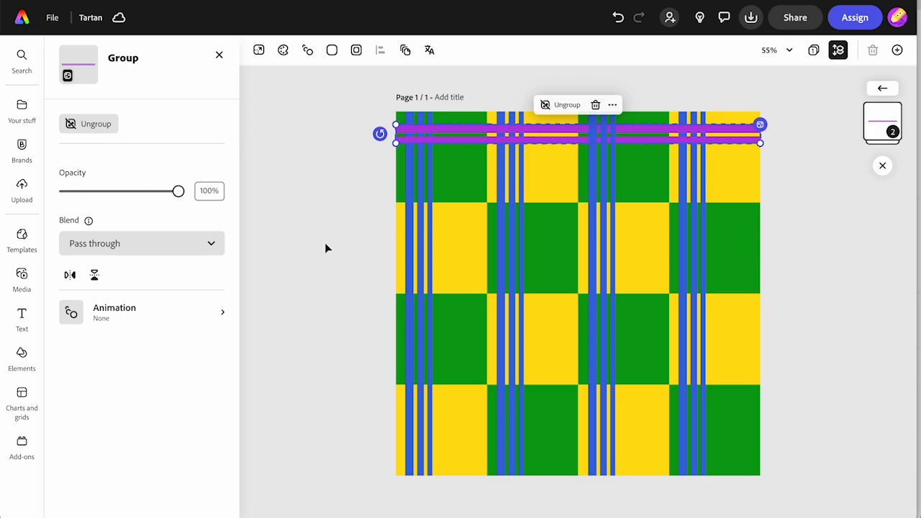
{"action": "left_click", "coordinate": [353, 215]}
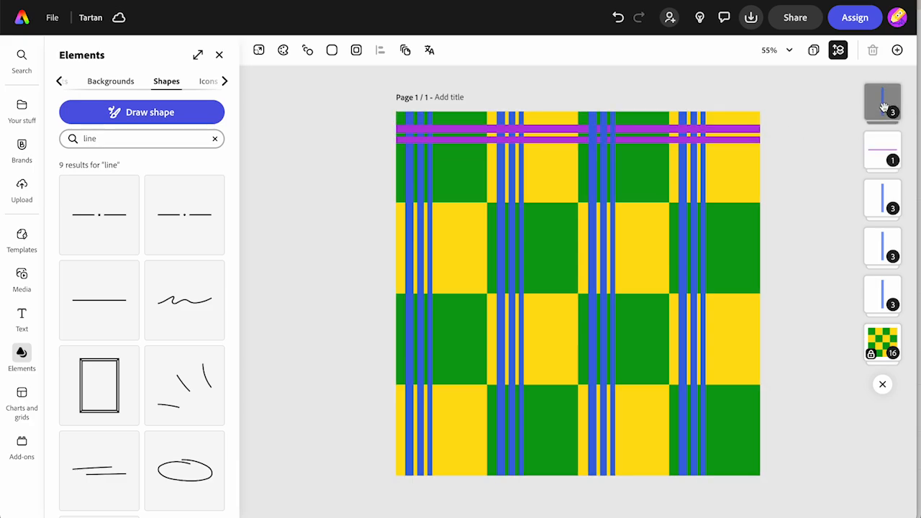
- Reorder the layers so the purple group lies beneath the second and fourth columns' blue groups and above the other two
{"action": "left_click_drag", "start_coordinate": [882, 147], "coordinate": [881, 207]}
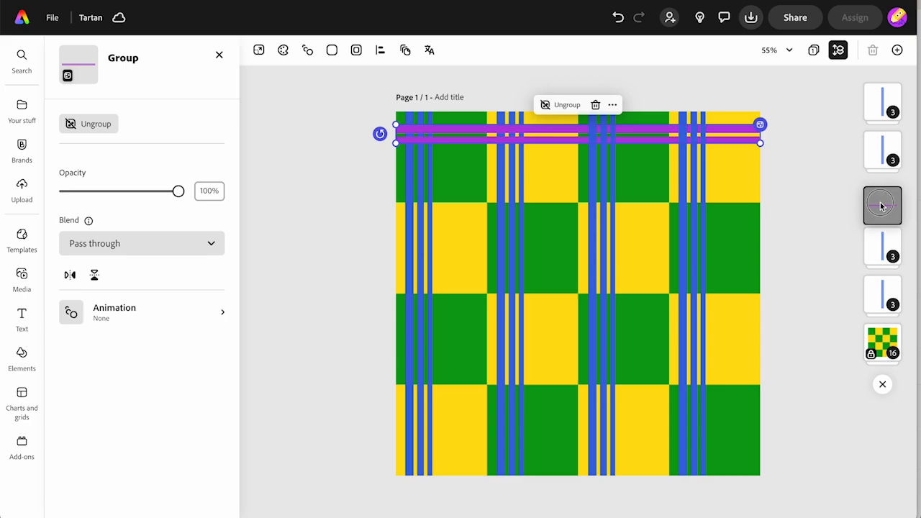
{"action": "left_click_drag", "start_coordinate": [881, 206], "coordinate": [885, 245]}
{"action": "left_click", "coordinate": [884, 209]}
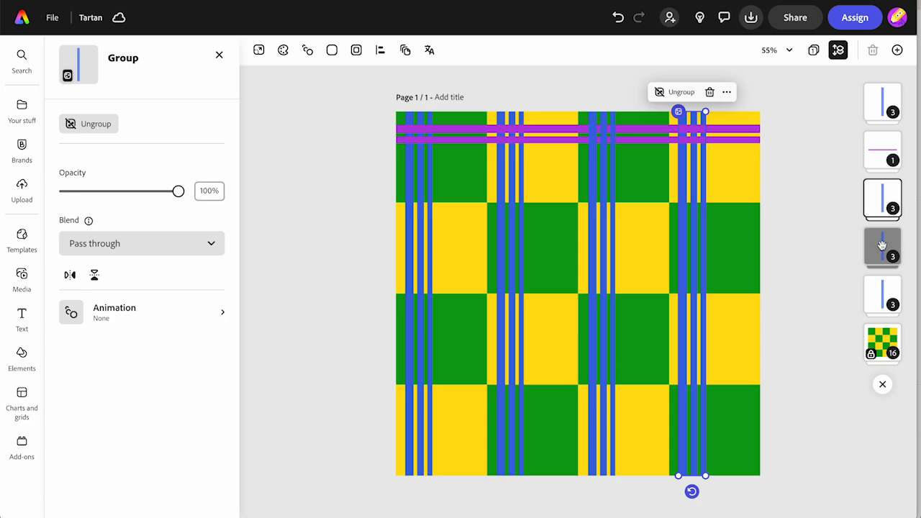
{"action": "left_click_drag", "start_coordinate": [883, 246], "coordinate": [883, 149]}
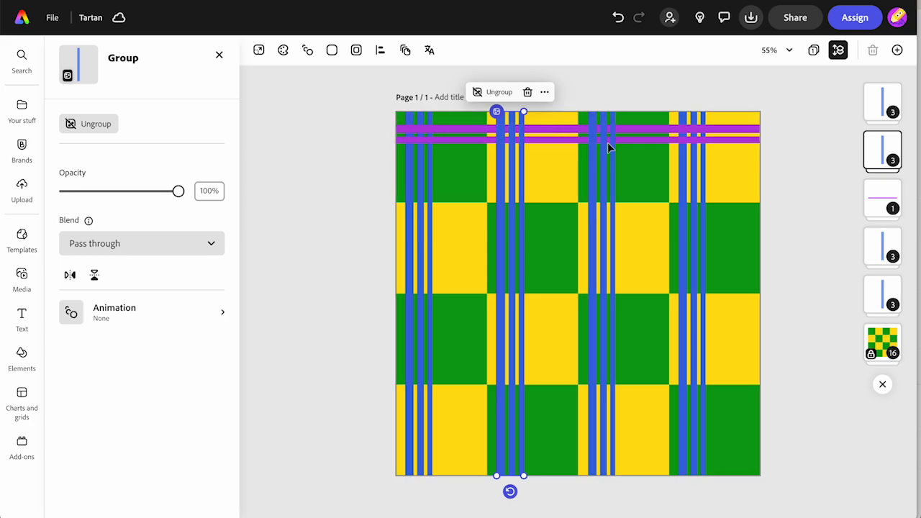
{"action": "left_click", "coordinate": [602, 171]}
{"action": "left_click_drag", "start_coordinate": [875, 108], "coordinate": [883, 148]}
{"action": "left_click", "coordinate": [685, 210]}
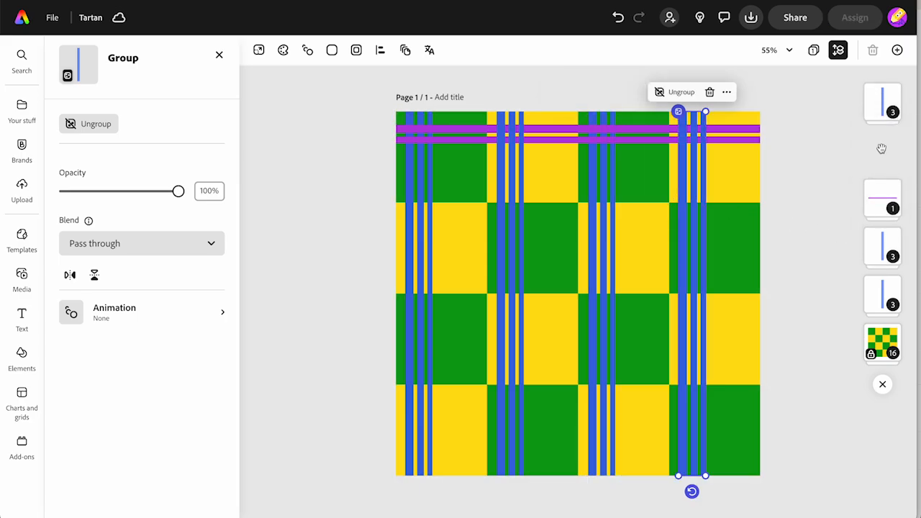
{"action": "left_click", "coordinate": [817, 180]}
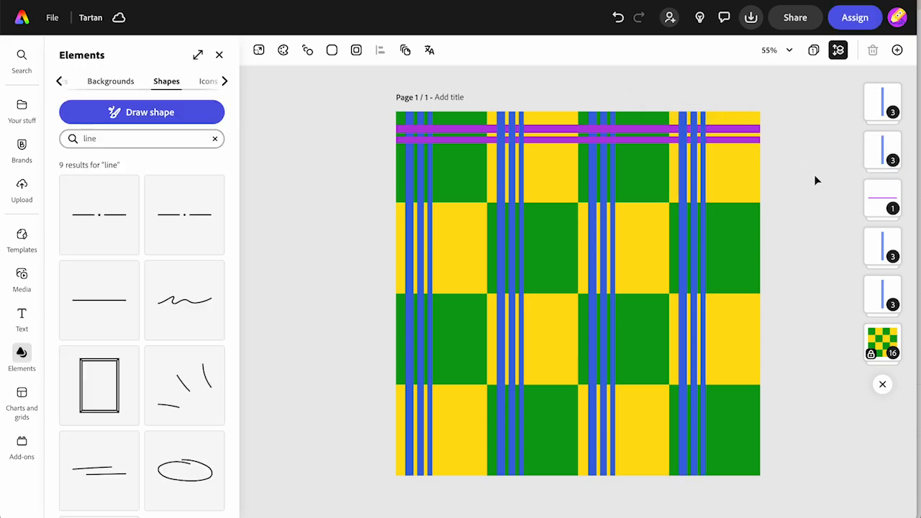
- Duplicate the horizontal purple group and align the copy across the second checkerboard row
{"action": "left_click", "coordinate": [459, 133]}
{"action": "left_click", "coordinate": [612, 104]}
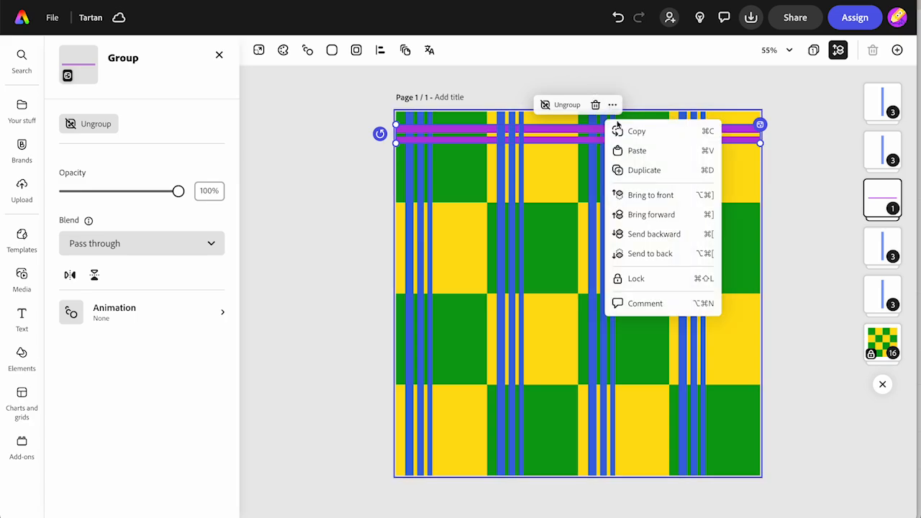
{"action": "left_click", "coordinate": [633, 171]}
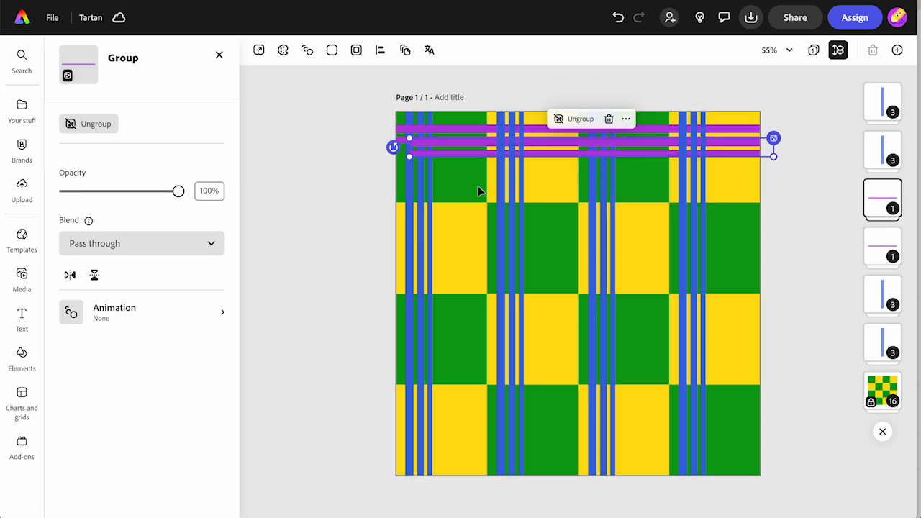
{"action": "left_click_drag", "start_coordinate": [463, 149], "coordinate": [450, 228]}
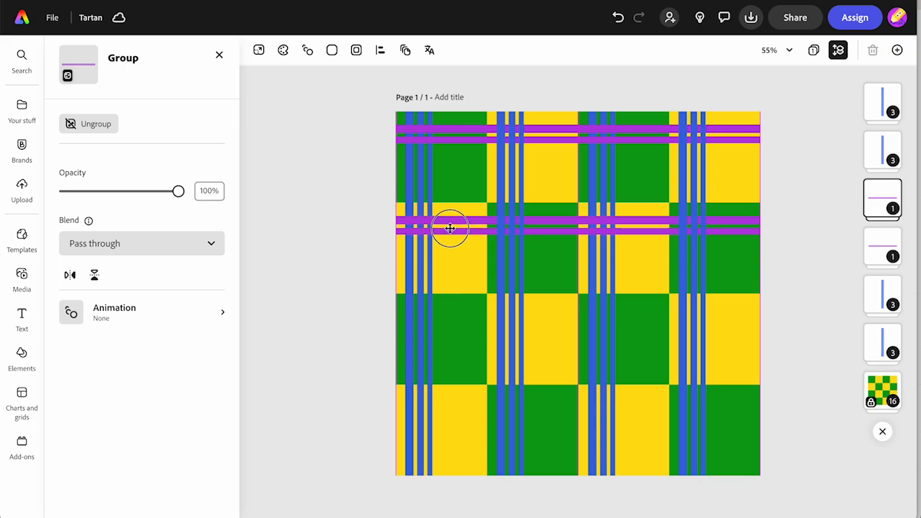
{"action": "left_click_drag", "start_coordinate": [450, 228], "coordinate": [450, 228]}
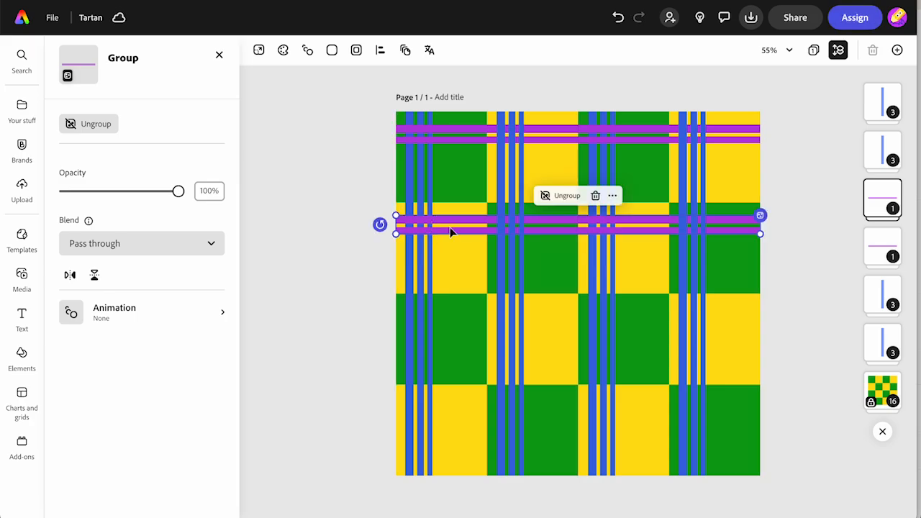
- Duplicate the second row's purple group and align the copy across the third checkerboard row
{"action": "left_click", "coordinate": [612, 195]}
{"action": "left_click", "coordinate": [632, 245]}
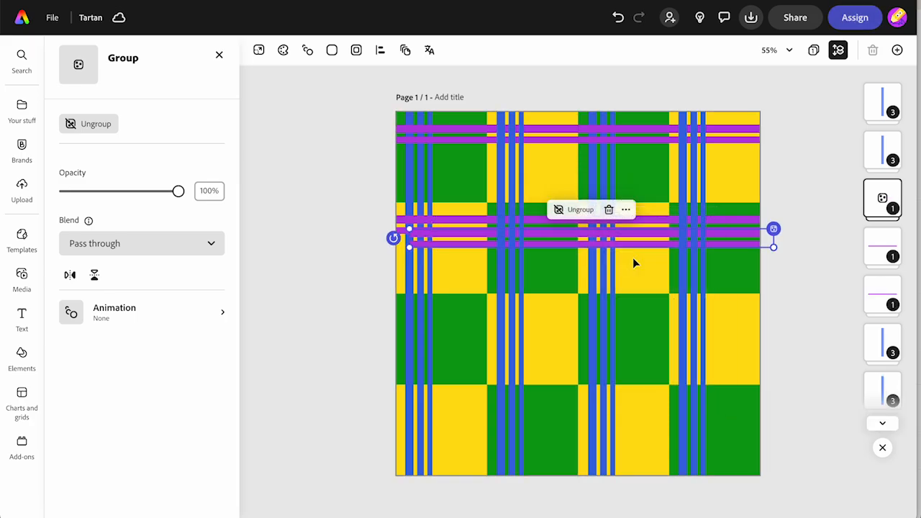
{"action": "left_click_drag", "start_coordinate": [565, 249], "coordinate": [549, 321]}
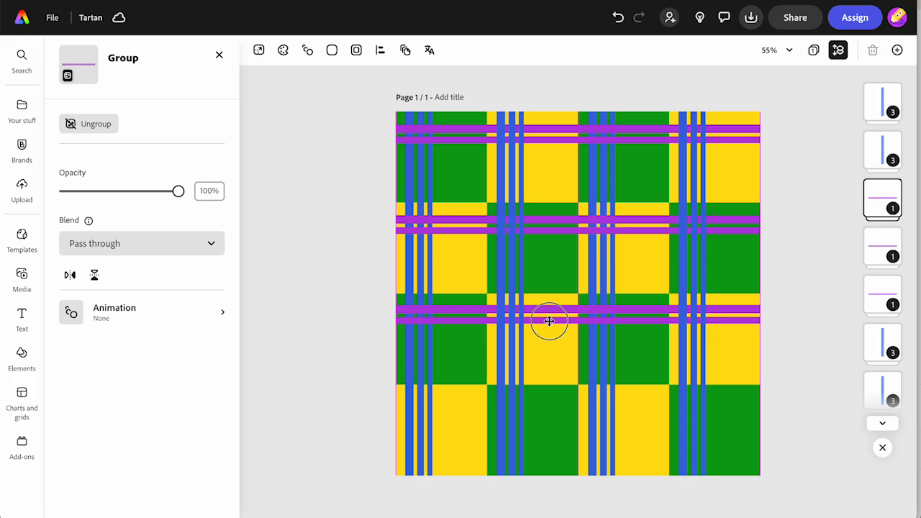
{"action": "left_click_drag", "start_coordinate": [549, 321], "coordinate": [549, 323]}
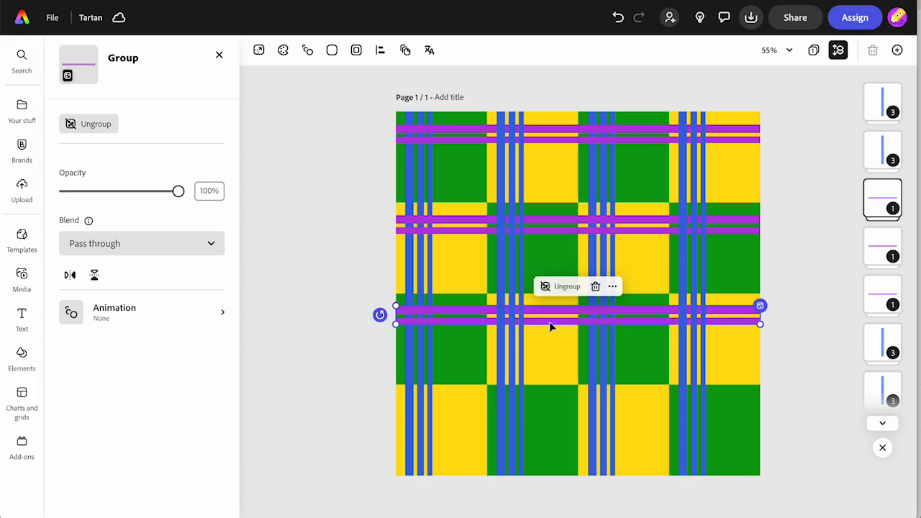
- Duplicate the third row's purple group and align the copy across the bottom checkerboard row
{"action": "left_click", "coordinate": [613, 286]}
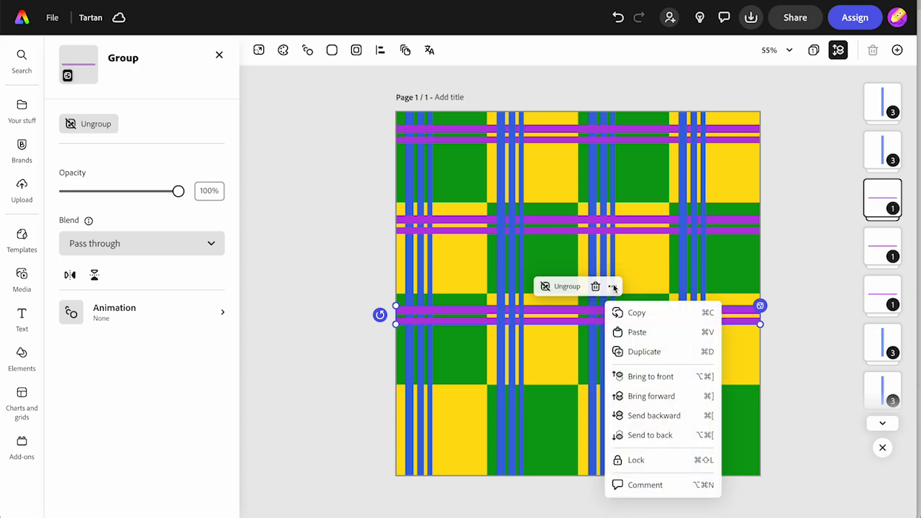
{"action": "left_click", "coordinate": [632, 352]}
{"action": "left_click_drag", "start_coordinate": [567, 338], "coordinate": [556, 413]}
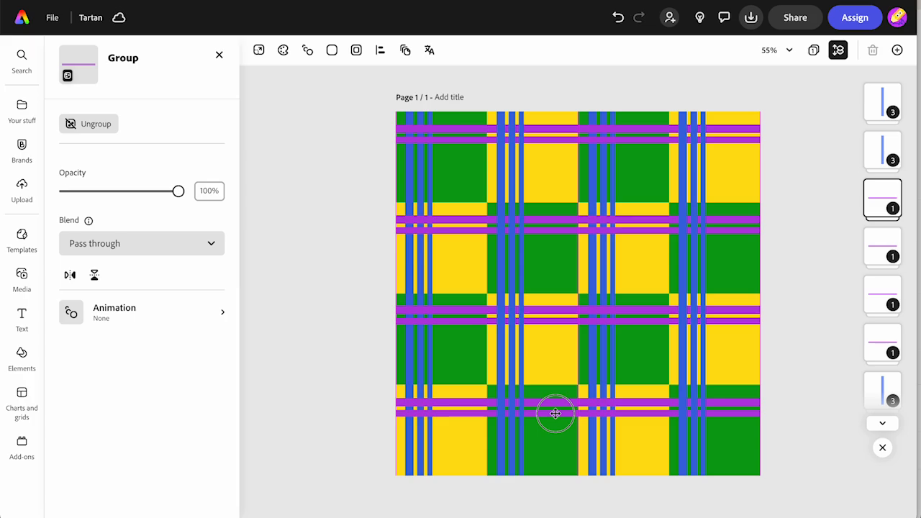
{"action": "left_click_drag", "start_coordinate": [556, 413], "coordinate": [555, 413]}
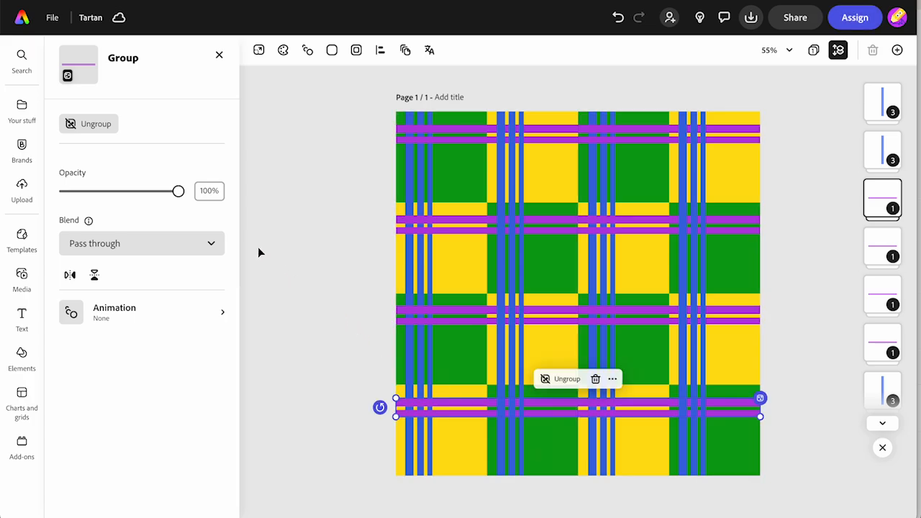
{"action": "left_click", "coordinate": [275, 260]}
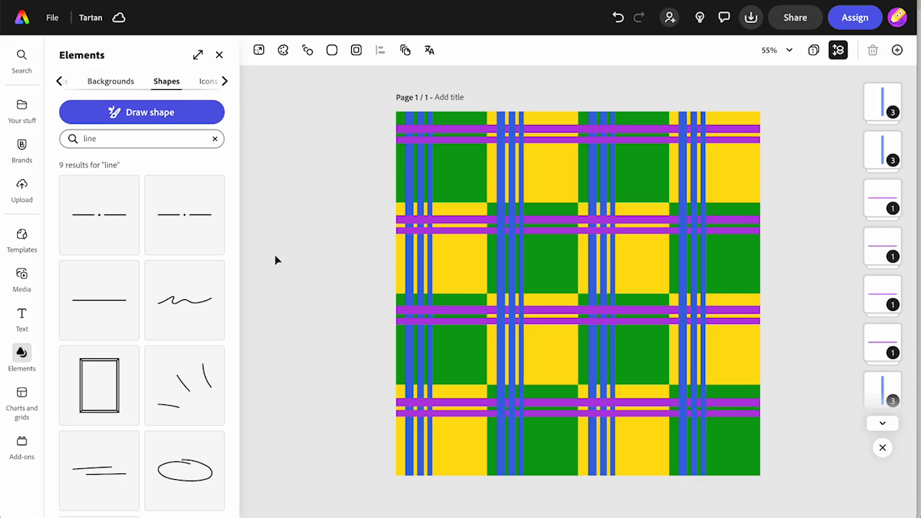
- Add a solid horizontal line, set its thickness to 73, and stretch it across the full page width
{"action": "left_click", "coordinate": [101, 315]}
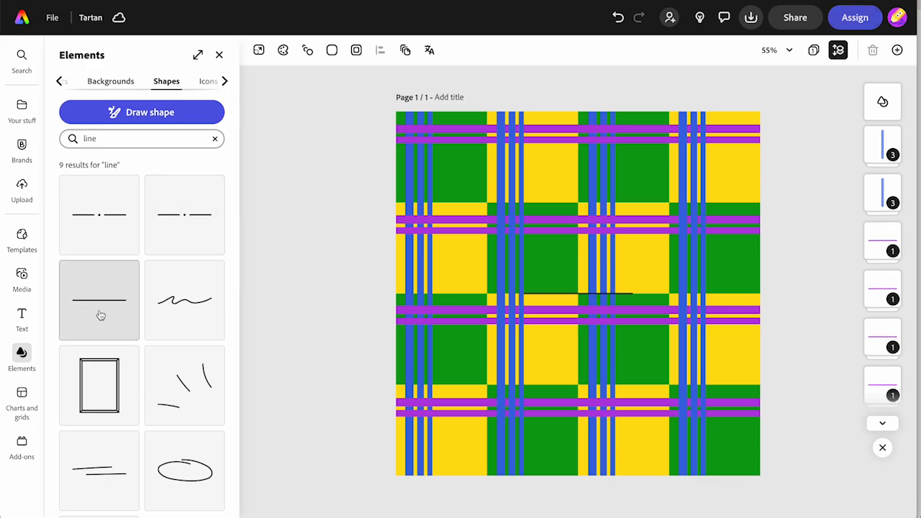
{"action": "left_click", "coordinate": [541, 293]}
{"action": "left_click_drag", "start_coordinate": [67, 226], "coordinate": [123, 226]}
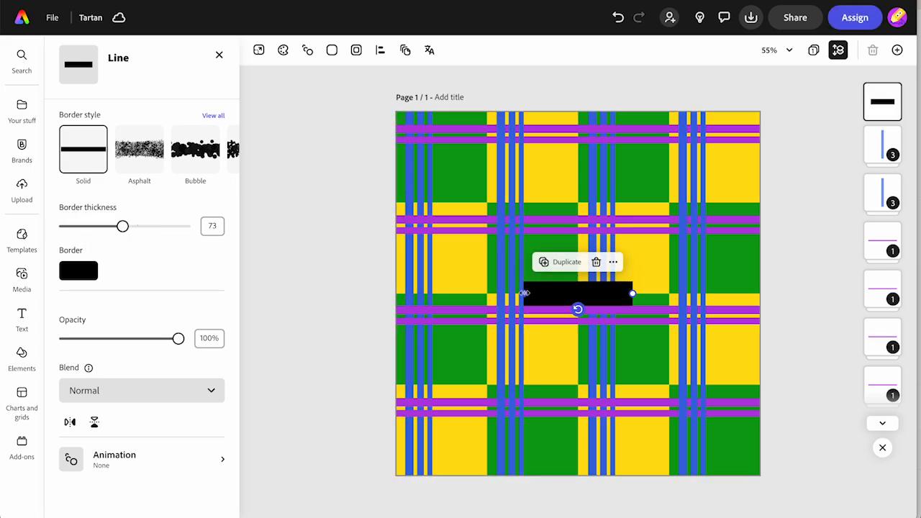
{"action": "left_click_drag", "start_coordinate": [525, 293], "coordinate": [396, 293]}
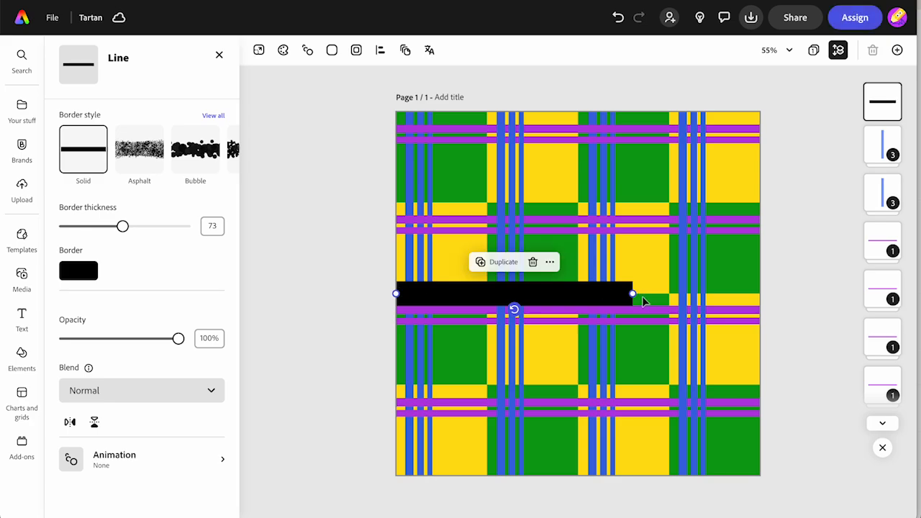
{"action": "left_click_drag", "start_coordinate": [633, 293], "coordinate": [760, 293]}
- Recolour the thick horizontal line to orange #FC983F and set its blend mode to Multiply
{"action": "left_click", "coordinate": [81, 273]}
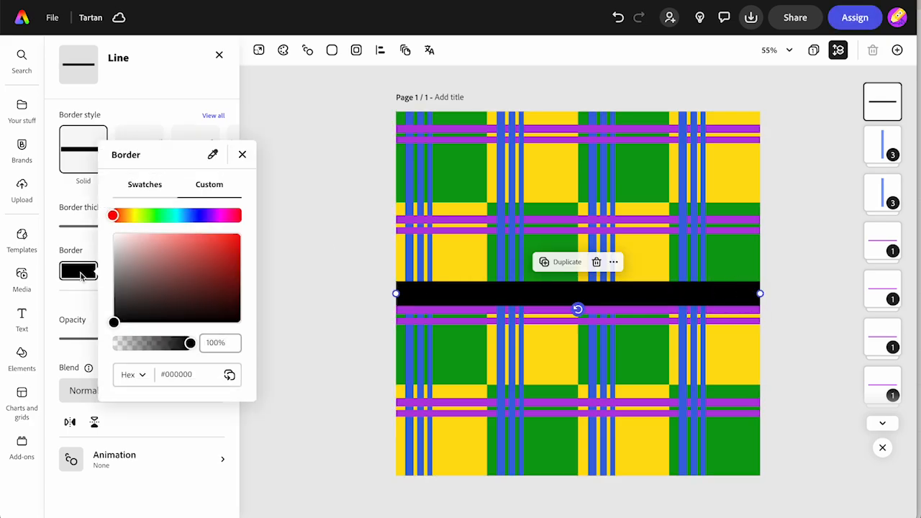
{"action": "left_click", "coordinate": [129, 217]}
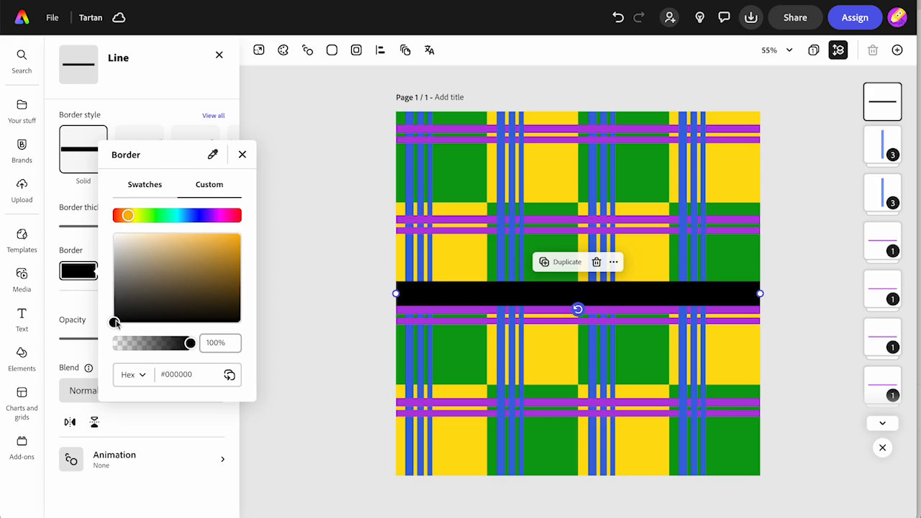
{"action": "left_click_drag", "start_coordinate": [115, 323], "coordinate": [121, 215]}
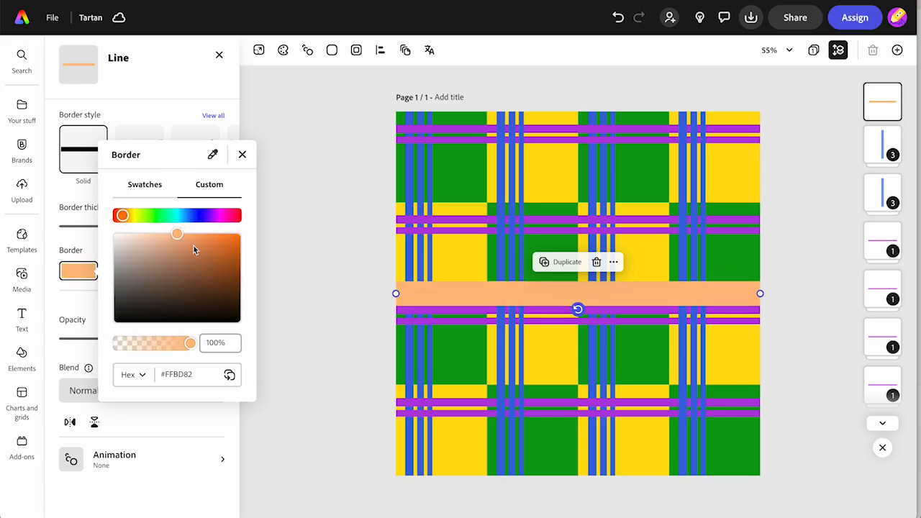
{"action": "left_click_drag", "start_coordinate": [178, 234], "coordinate": [210, 235]}
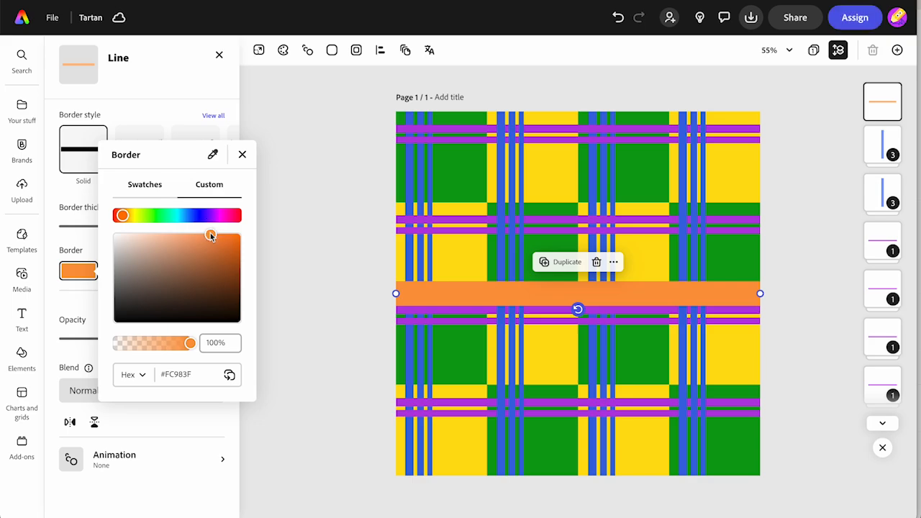
{"action": "left_click", "coordinate": [163, 137]}
{"action": "left_click", "coordinate": [123, 389]}
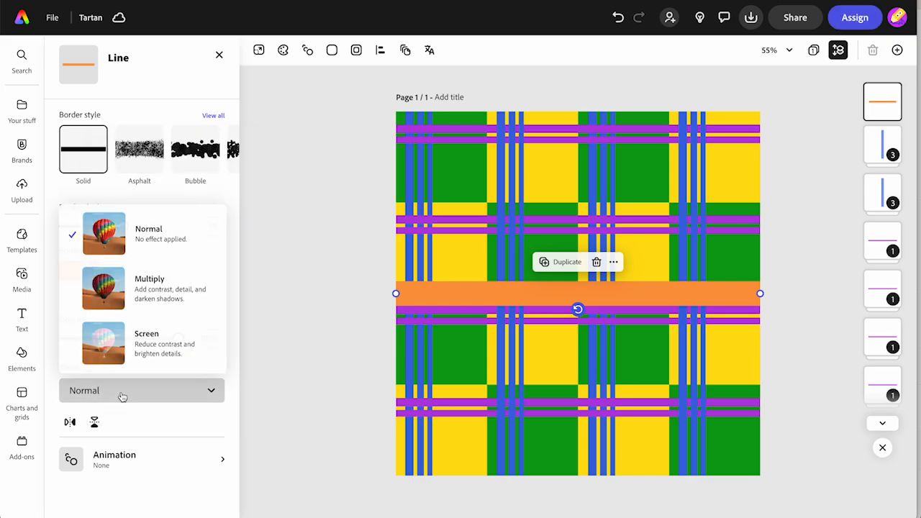
{"action": "left_click", "coordinate": [110, 297]}
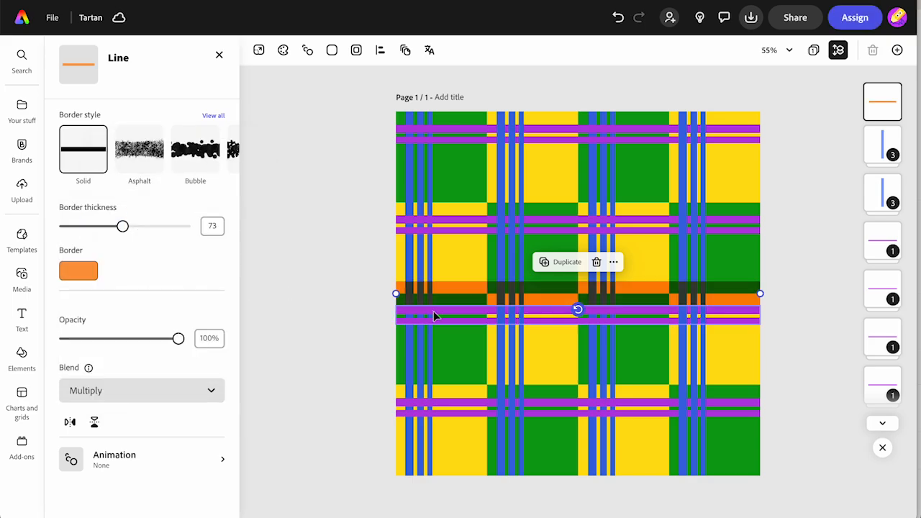
- Place the orange band and three duplicates of it directly beneath the purple groups, one in each checkerboard row
{"action": "left_click_drag", "start_coordinate": [488, 293], "coordinate": [462, 163]}
{"action": "left_click", "coordinate": [561, 214]}
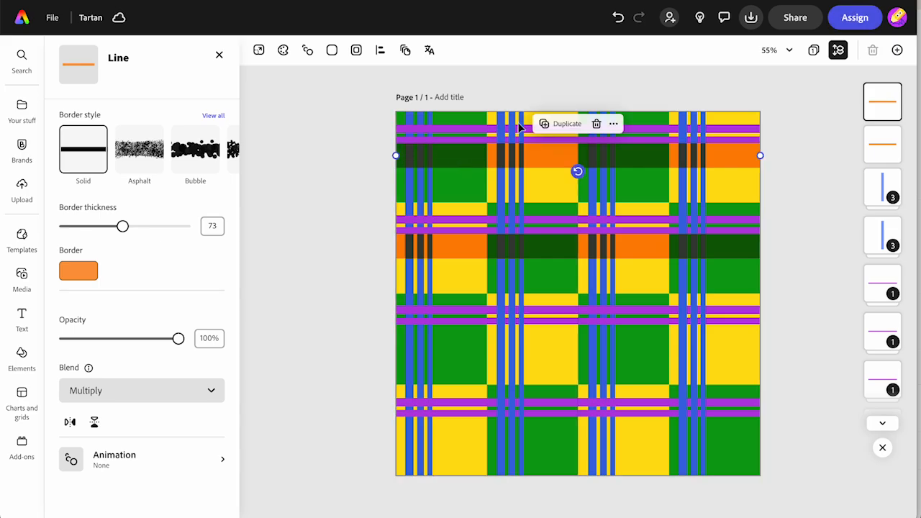
{"action": "left_click", "coordinate": [557, 123]}
{"action": "left_click_drag", "start_coordinate": [557, 192], "coordinate": [537, 432]}
{"action": "left_click", "coordinate": [562, 305]}
{"action": "left_click", "coordinate": [352, 359]}
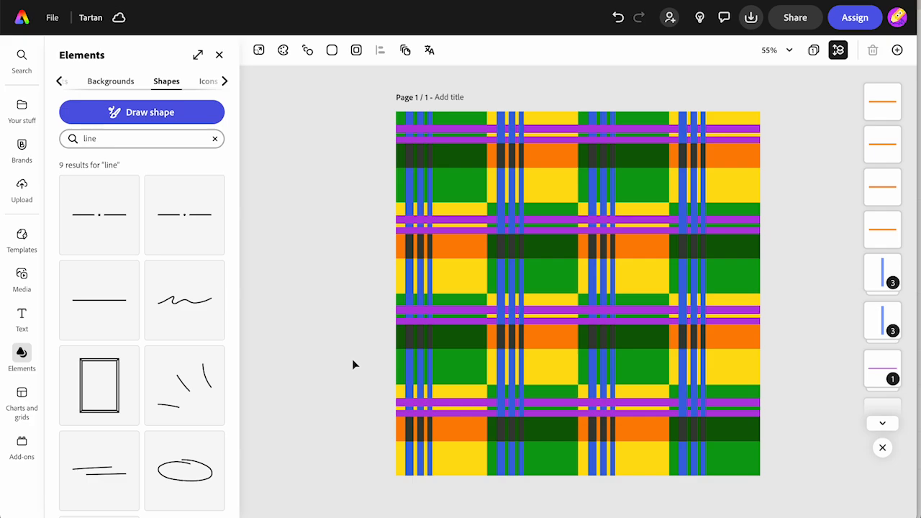
- Add a new horizontal line with thickness 20, the Dotted border style and white #FFFFFF as its colour
{"action": "left_click", "coordinate": [105, 306]}
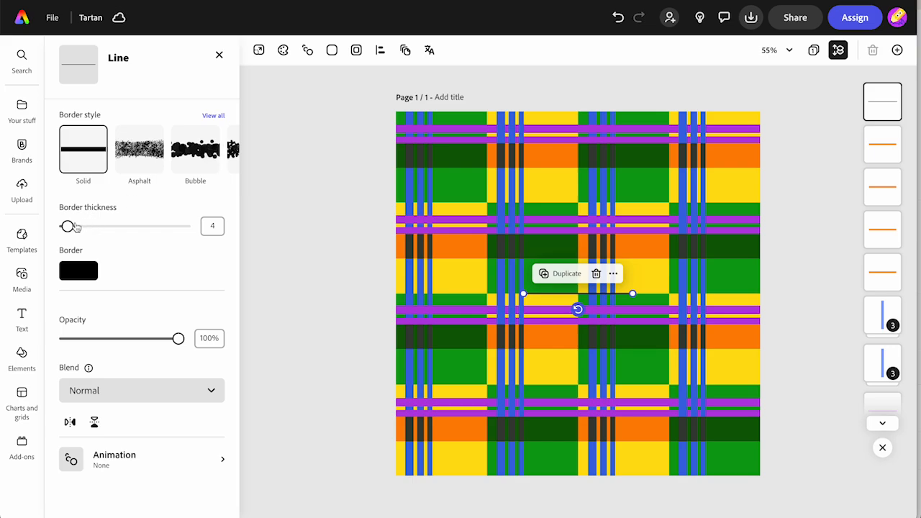
{"action": "left_click_drag", "start_coordinate": [77, 228], "coordinate": [77, 227]}
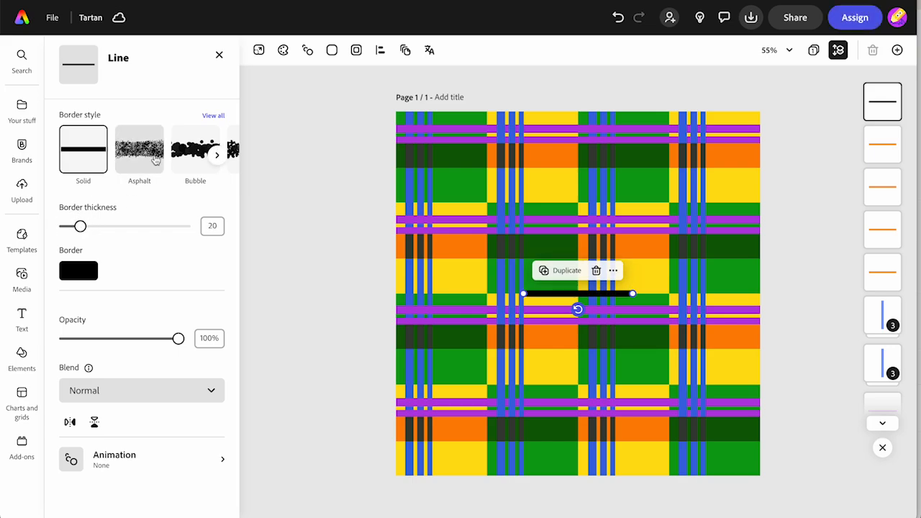
{"action": "scroll", "coordinate": [155, 149], "scroll_direction": "right", "scroll_amount": 10}
{"action": "left_click", "coordinate": [205, 158]}
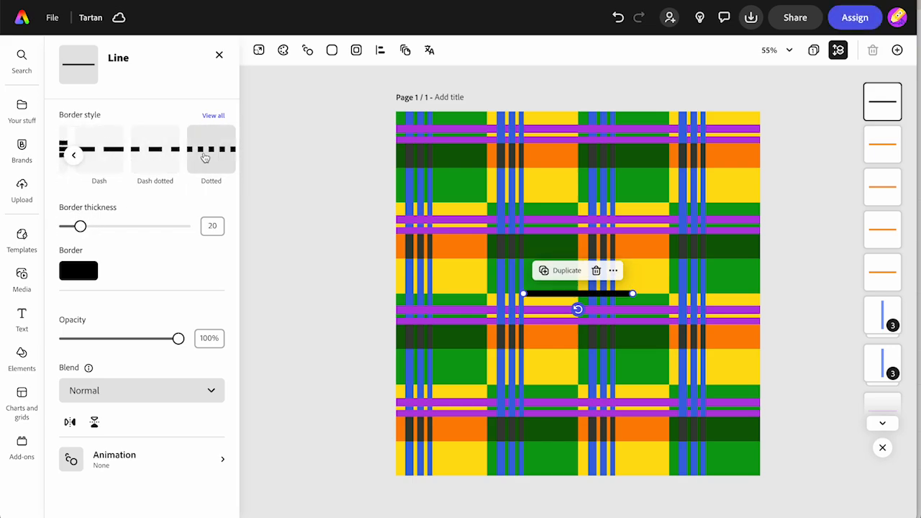
{"action": "left_click", "coordinate": [75, 274]}
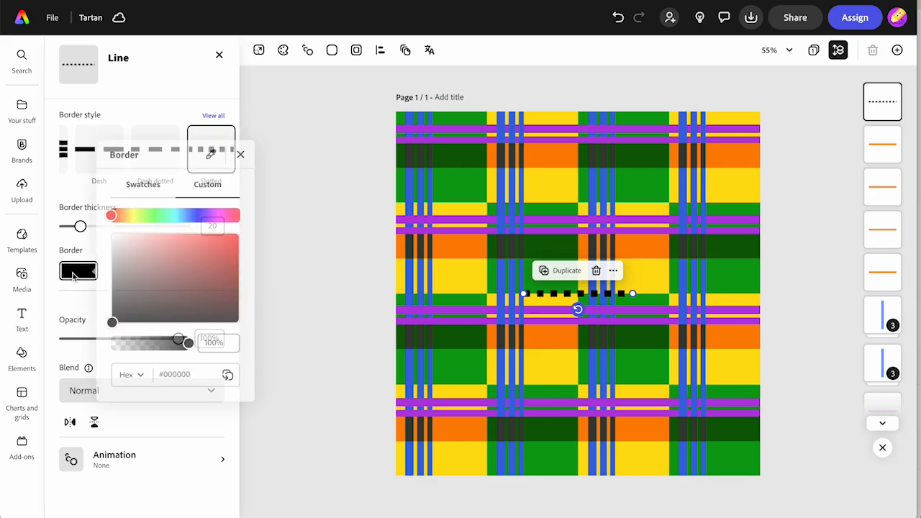
{"action": "left_click_drag", "start_coordinate": [113, 325], "coordinate": [108, 223]}
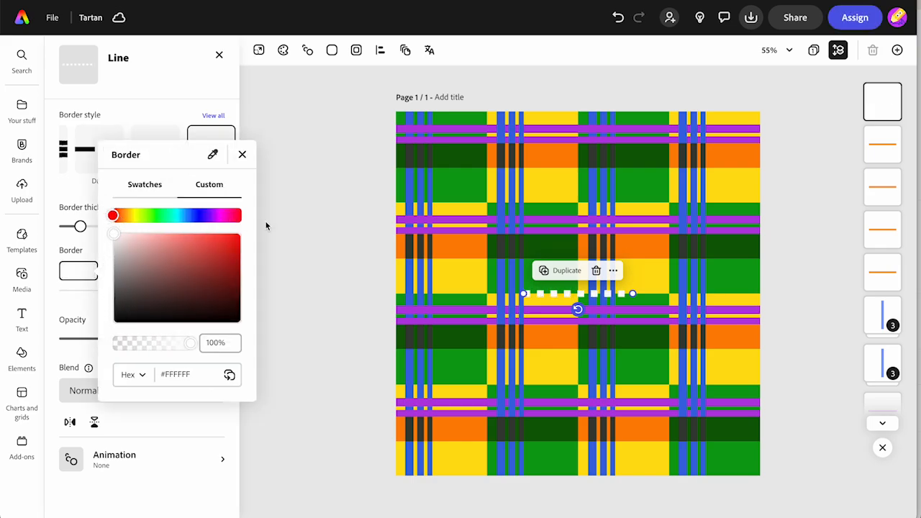
- Stretch the white dotted line across the full page width and rotate it to vertical
{"action": "left_click", "coordinate": [301, 225]}
{"action": "left_click_drag", "start_coordinate": [523, 294], "coordinate": [396, 295]}
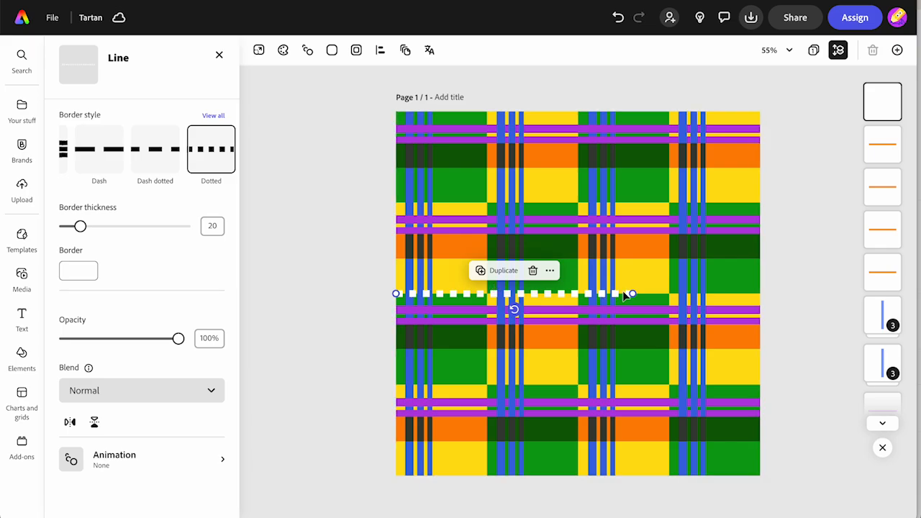
{"action": "left_click_drag", "start_coordinate": [632, 293], "coordinate": [762, 286]}
{"action": "left_click_drag", "start_coordinate": [578, 309], "coordinate": [593, 295]}
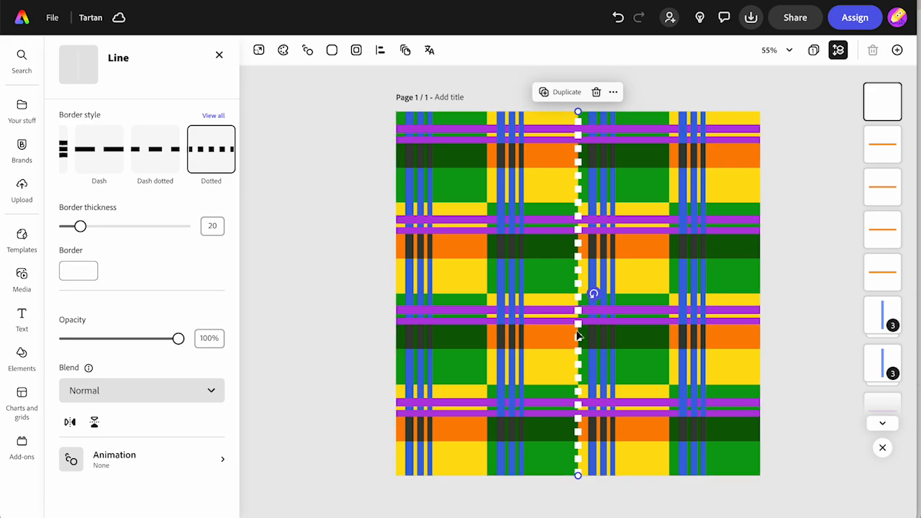
- Place the vertical dotted line midway between the first two blue stripe groups and set its opacity to 51%
{"action": "left_click_drag", "start_coordinate": [579, 334], "coordinate": [476, 328]}
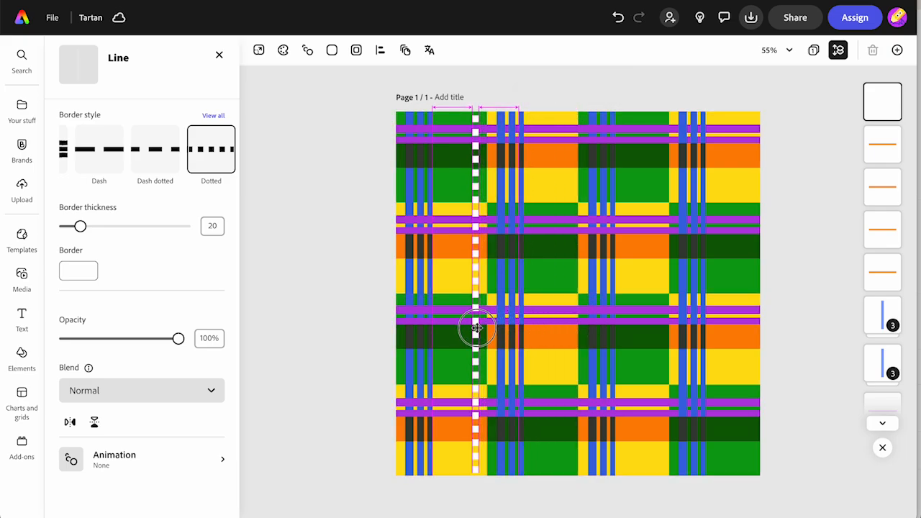
{"action": "left_click_drag", "start_coordinate": [476, 328], "coordinate": [476, 328]}
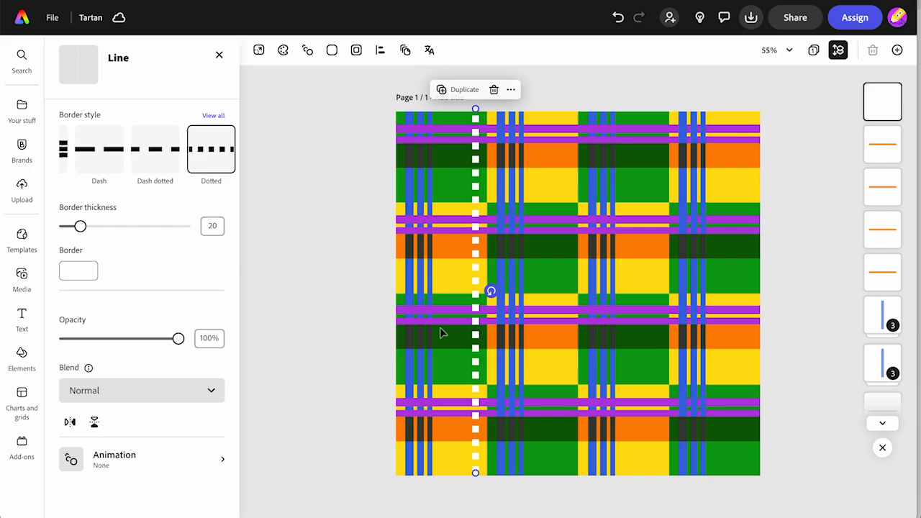
{"action": "left_click", "coordinate": [124, 338]}
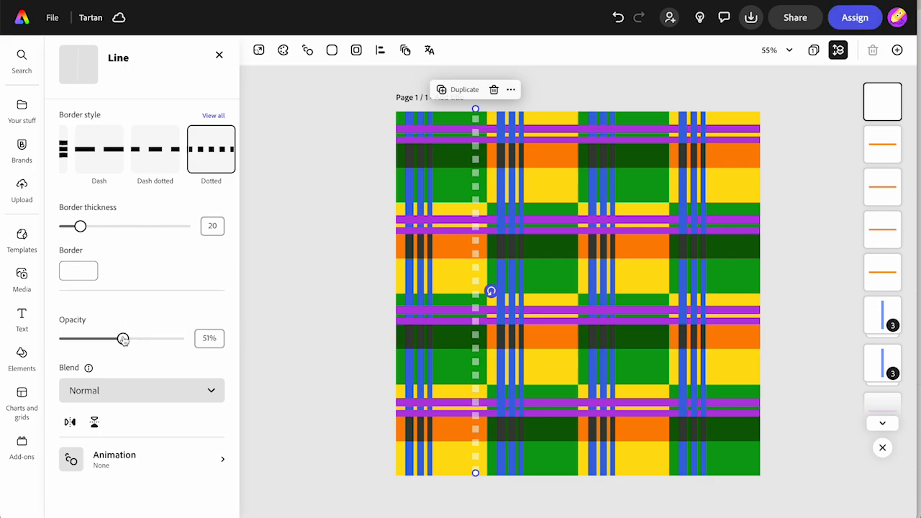
- Duplicate the dotted line three times, placing one copy near the right edge of each remaining checkerboard column
{"action": "left_click", "coordinate": [458, 90]}
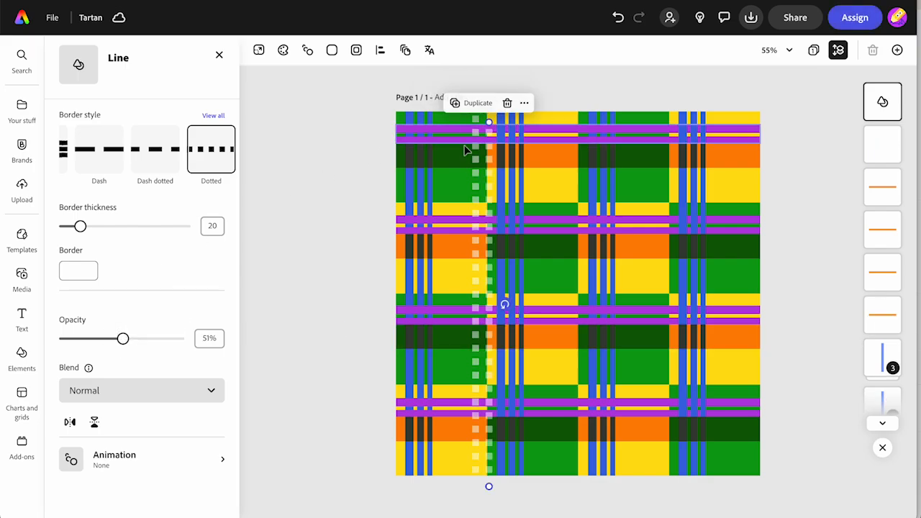
{"action": "left_click_drag", "start_coordinate": [490, 205], "coordinate": [567, 190]}
{"action": "left_click", "coordinate": [551, 89]}
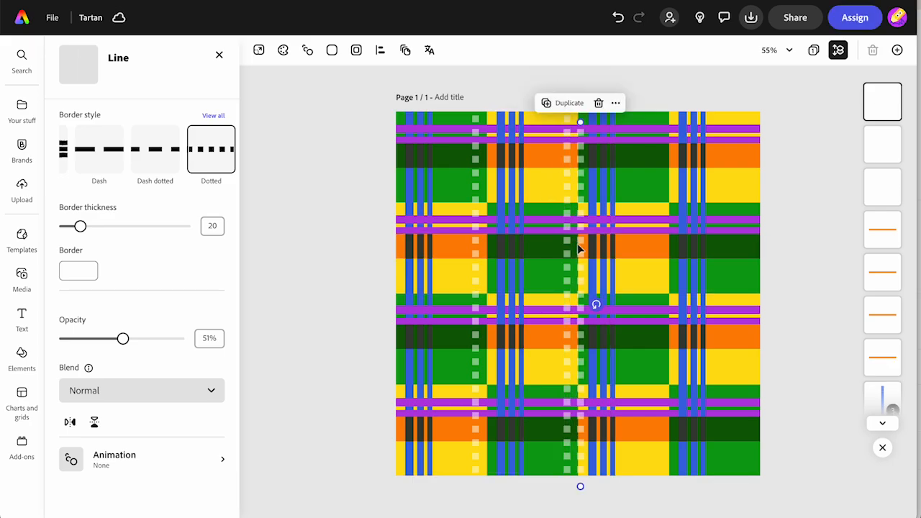
{"action": "left_click_drag", "start_coordinate": [580, 248], "coordinate": [657, 228]}
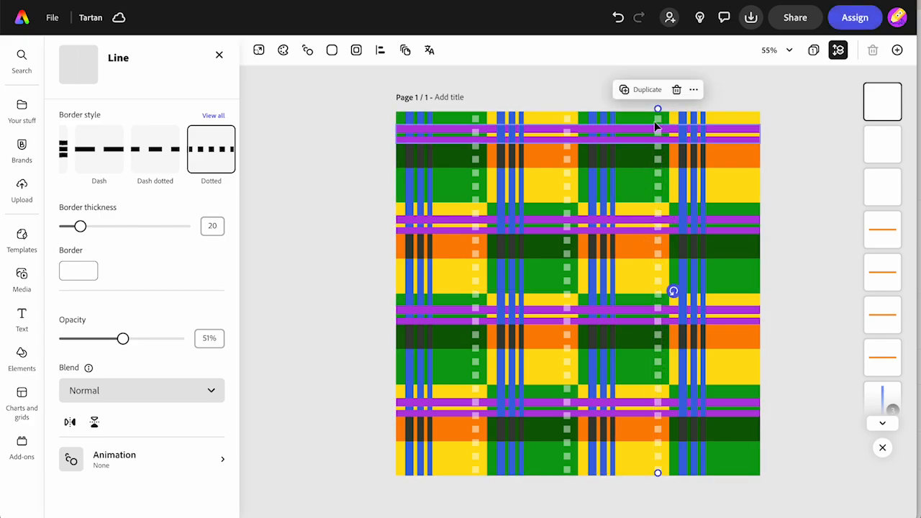
{"action": "left_click", "coordinate": [645, 88]}
{"action": "left_click_drag", "start_coordinate": [669, 193], "coordinate": [749, 176]}
{"action": "left_click", "coordinate": [804, 213]}
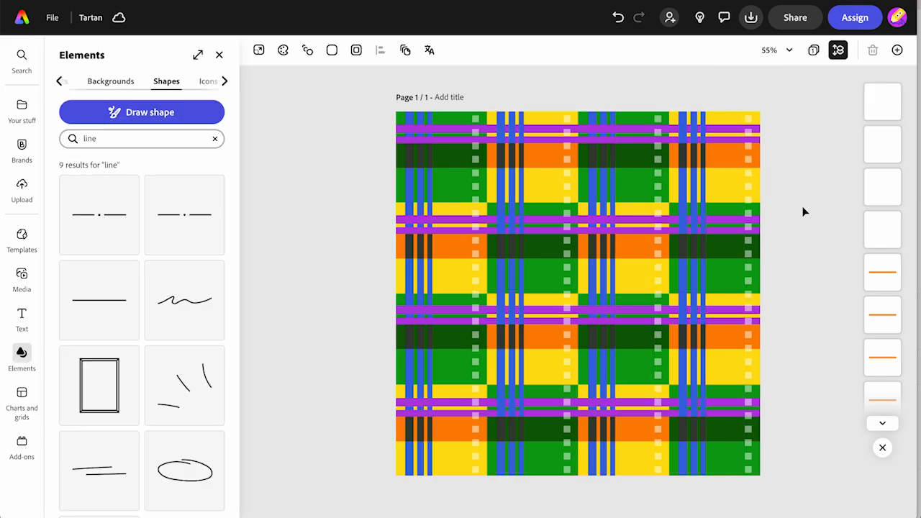
- Download the design as a PNG named Tartan into the Downloads folder
{"action": "left_click", "coordinate": [751, 17]}
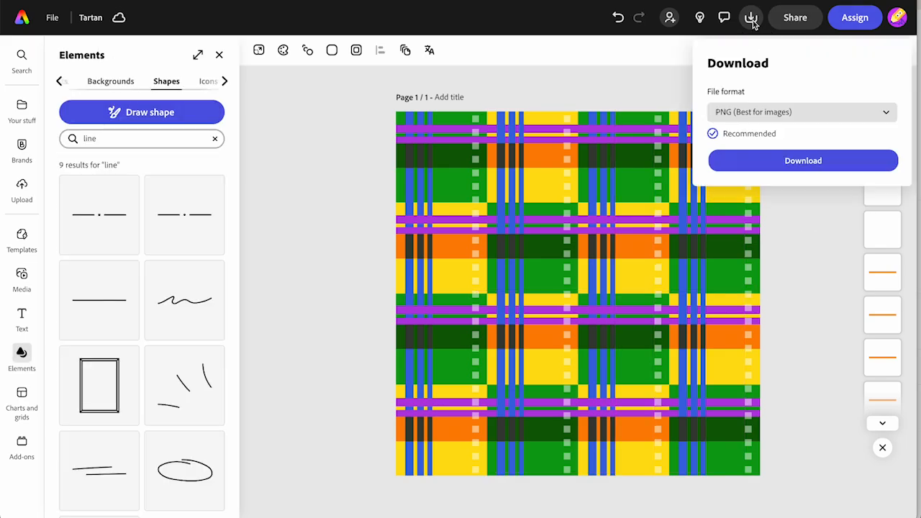
{"action": "left_click", "coordinate": [770, 167]}
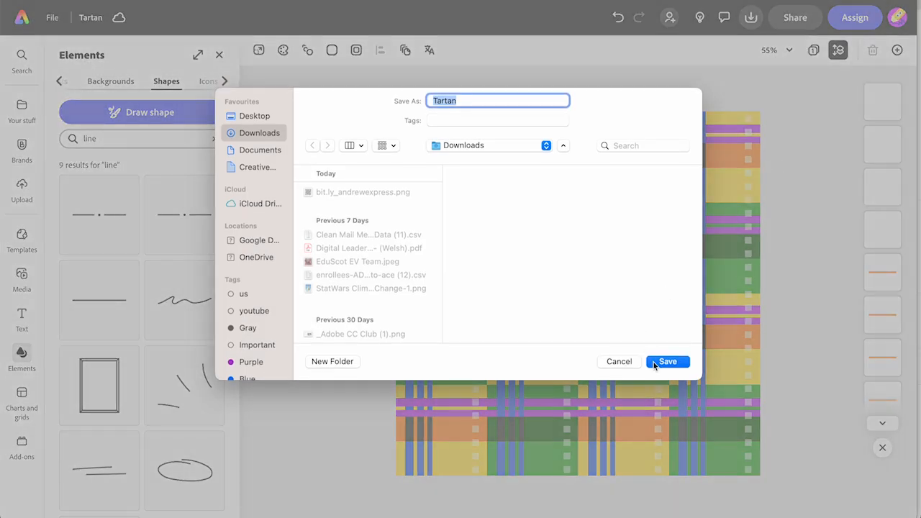
{"action": "left_click", "coordinate": [653, 362]}
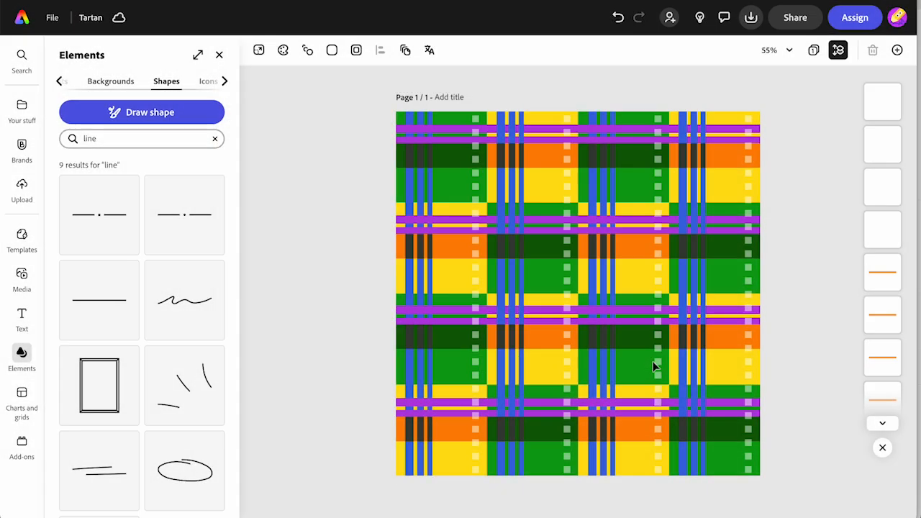
- Create a view-only share link for the design, leaving others not allowed to use it as a template
{"action": "left_click", "coordinate": [805, 24]}
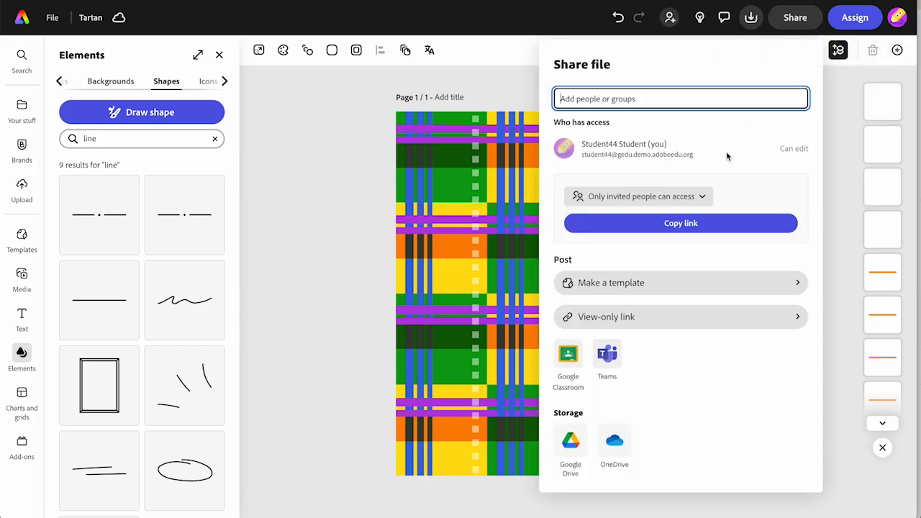
{"action": "left_click", "coordinate": [650, 315]}
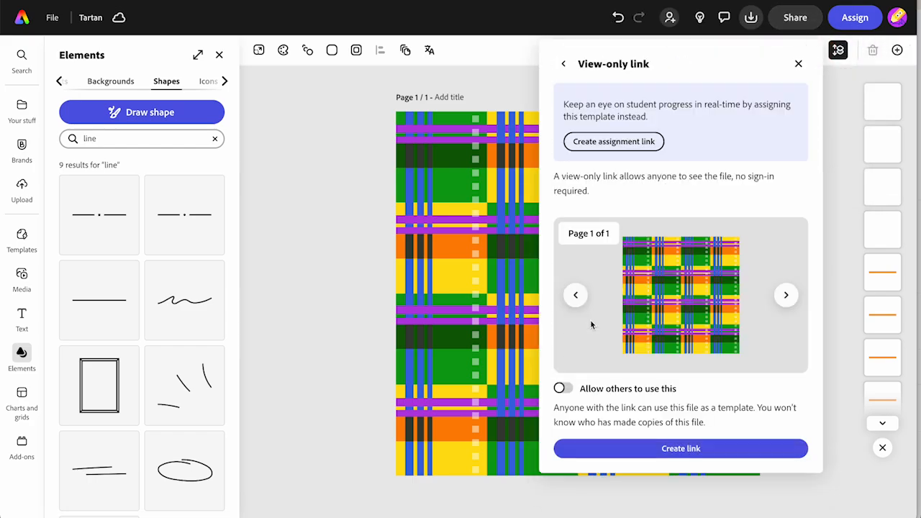
{"action": "left_click", "coordinate": [622, 447]}
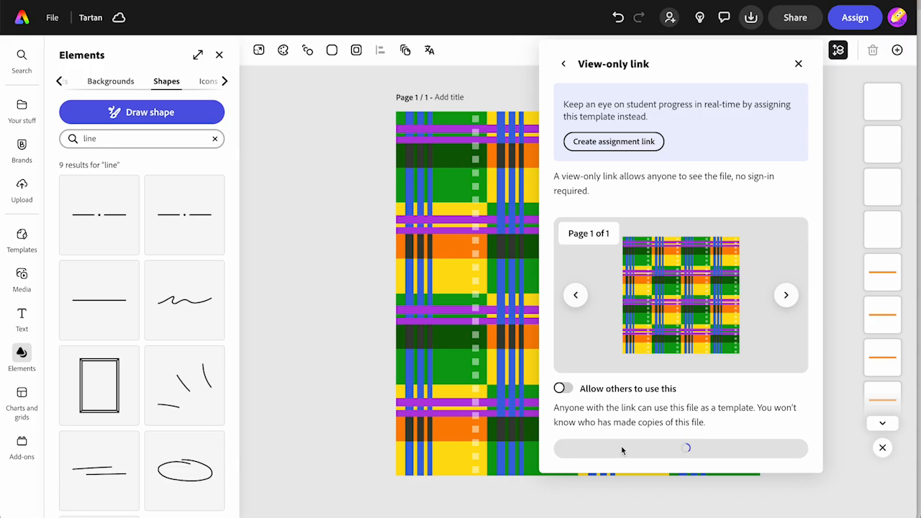